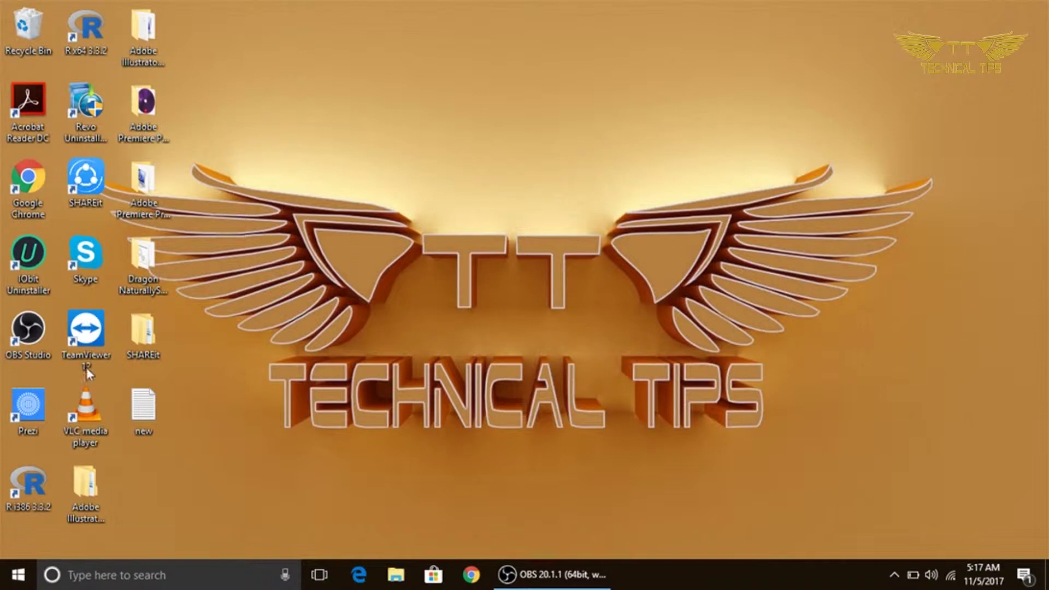
Step: Search Windows for 'control' and open Control Panel's All Control Panel Items view
click(104, 578)
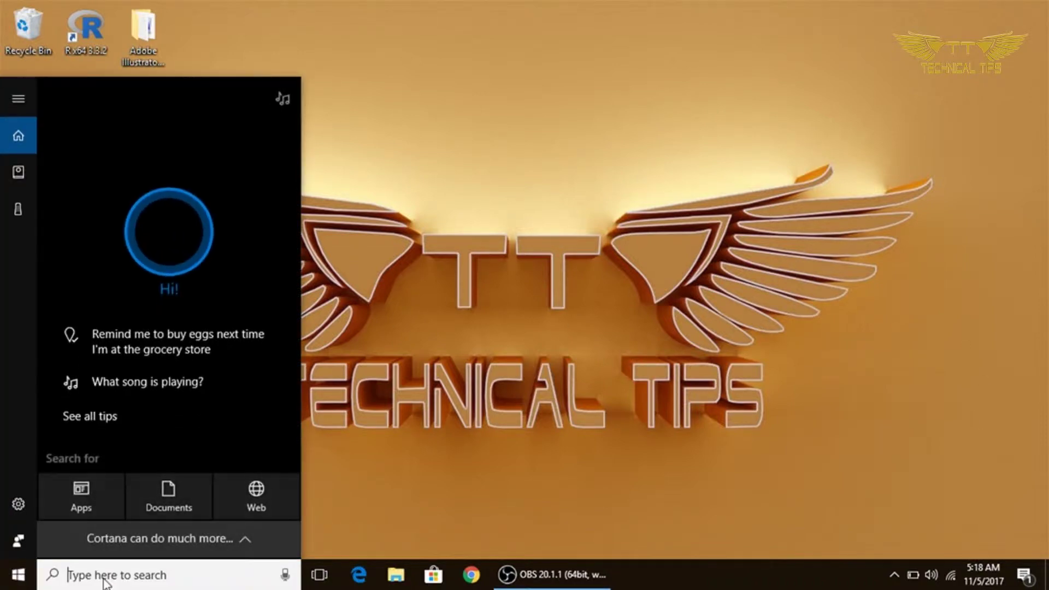
text(control)
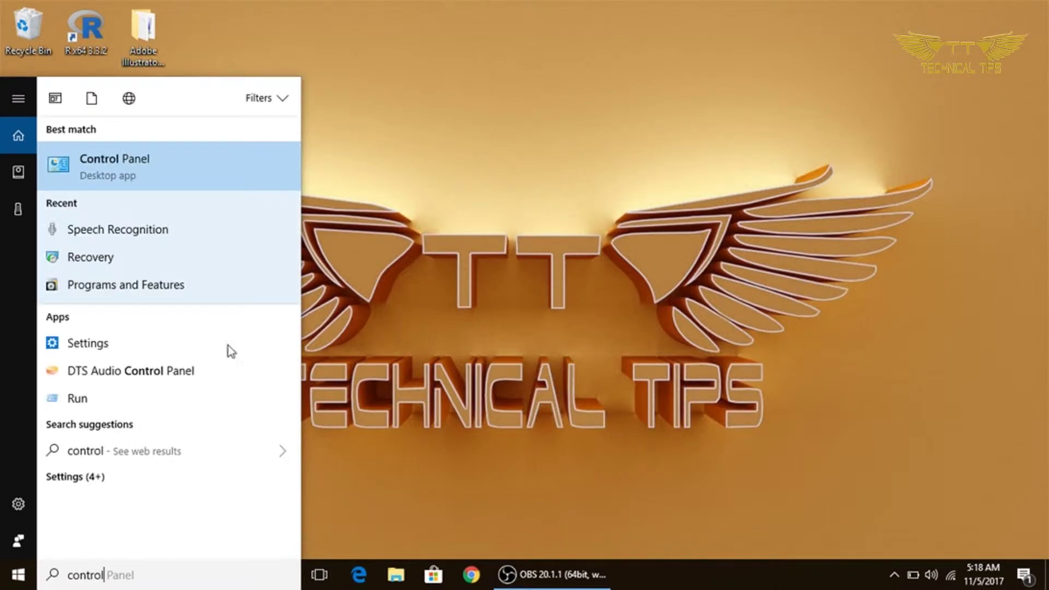
click(182, 176)
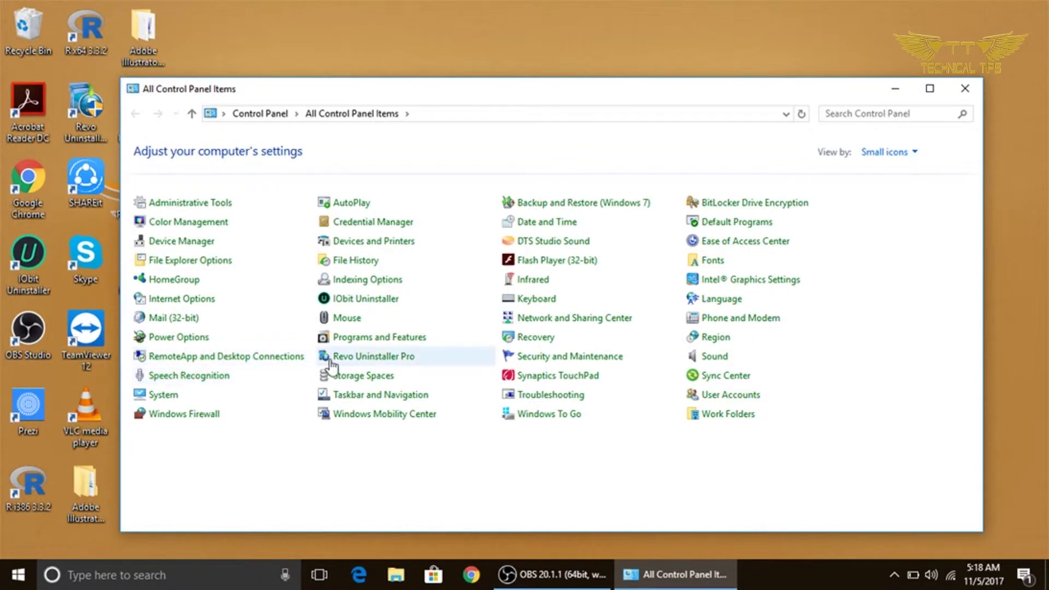
Step: Check Recovery's Configure System Restore (all drives Off), cancel it, and minimize the Recovery window
key(r)
click(526, 337)
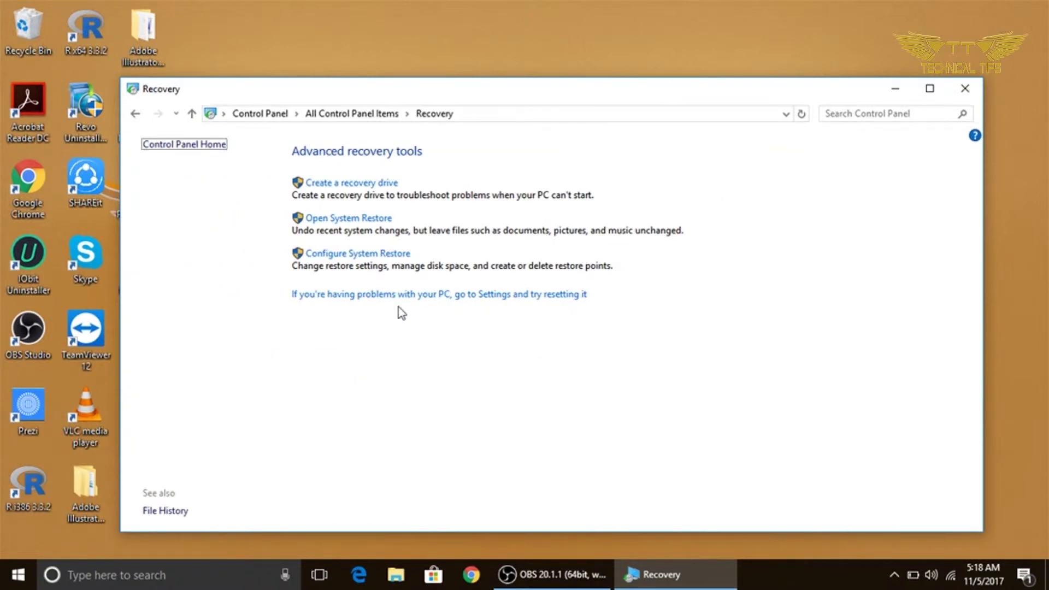
click(337, 256)
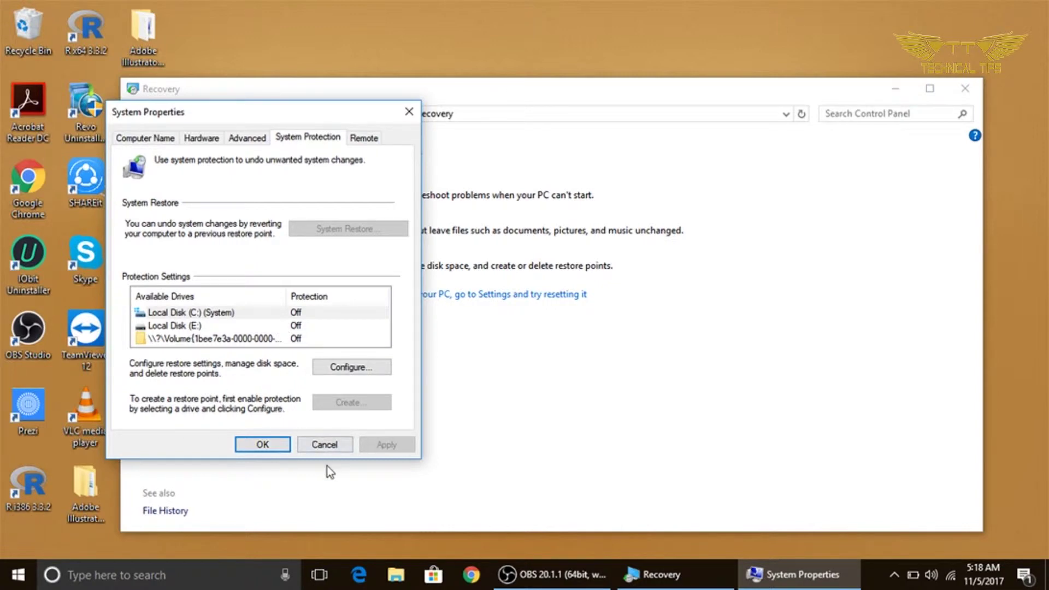
click(326, 446)
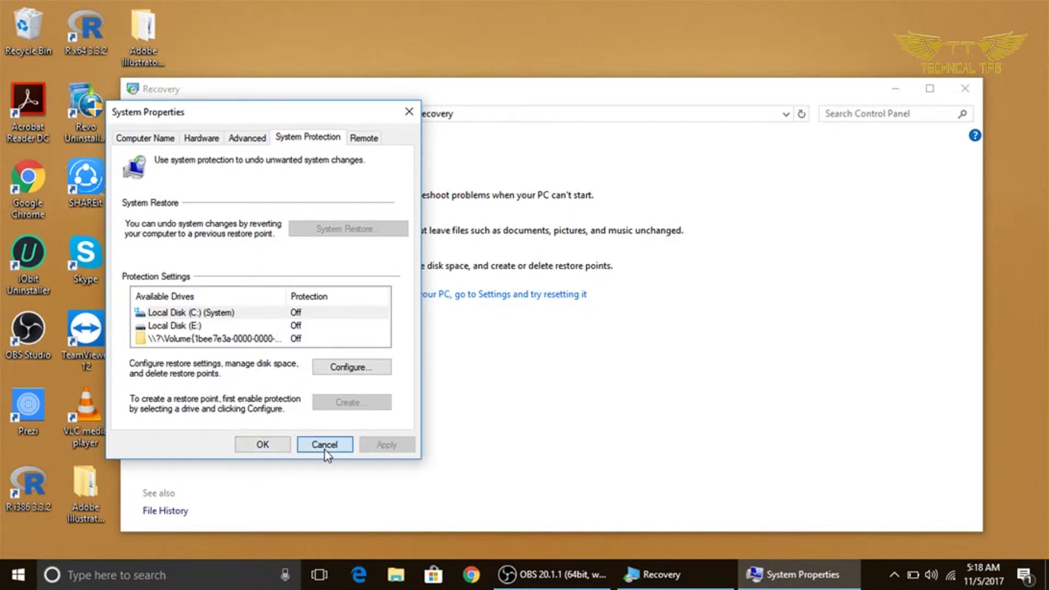
click(892, 90)
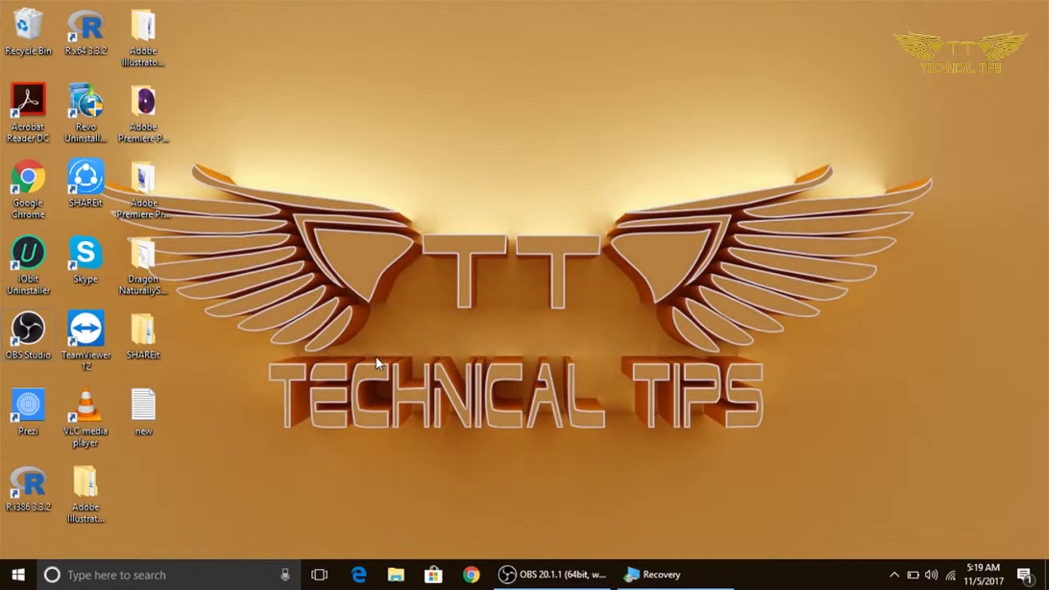
Step: Open the Run dialog from the Start right-click menu and enter rstrui.exe
key(super+r)
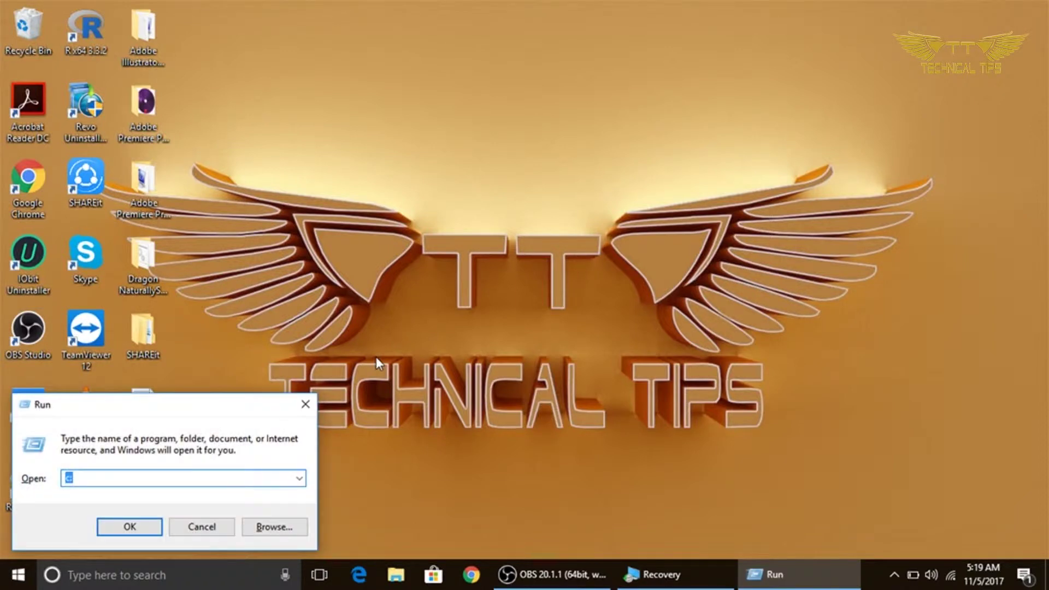
click(305, 404)
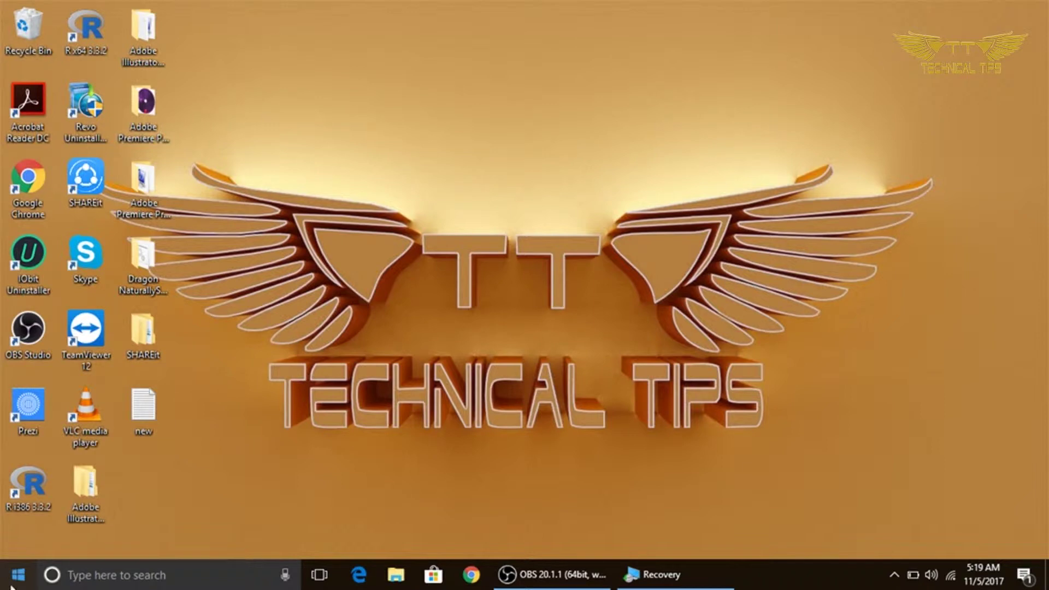
right_click(15, 584)
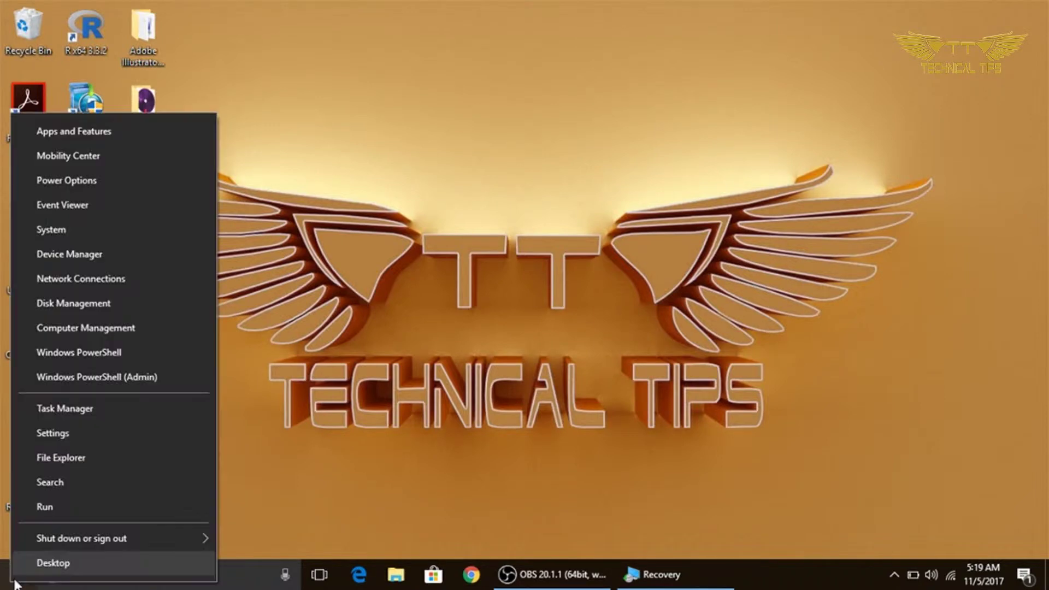
click(53, 510)
key(BackSpace)
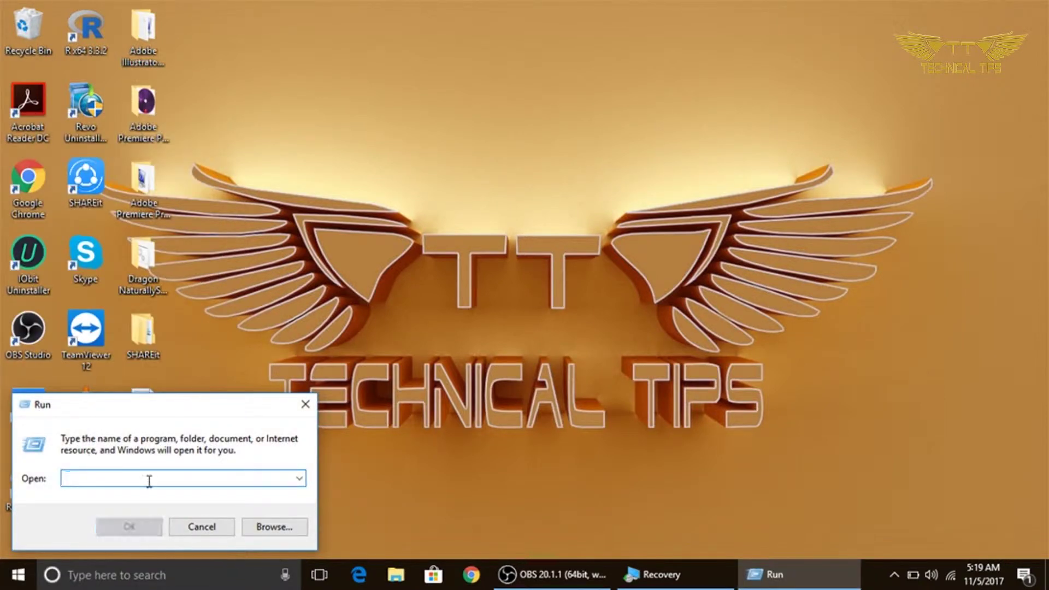
text(r)
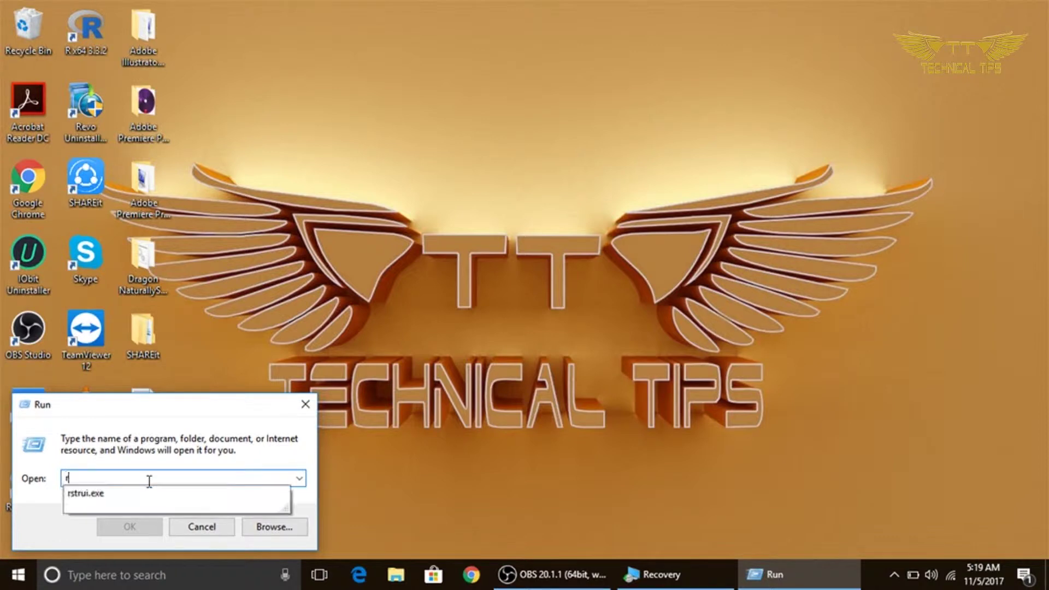
text(strui)
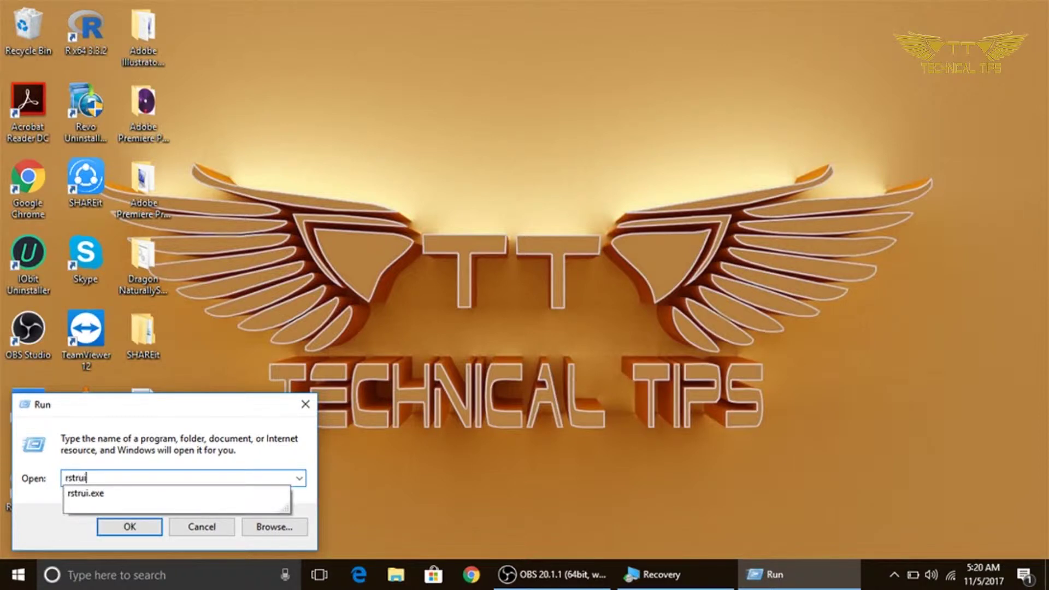
text(.exe)
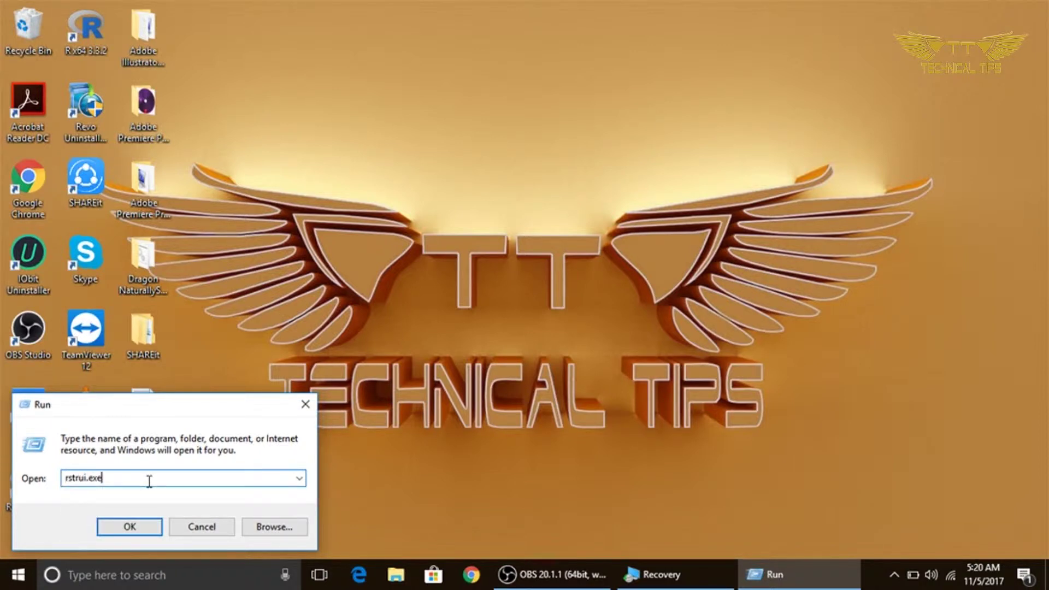
Step: Run rstrui.exe, which opens System Restore reporting that system protection is turned off
key(Return)
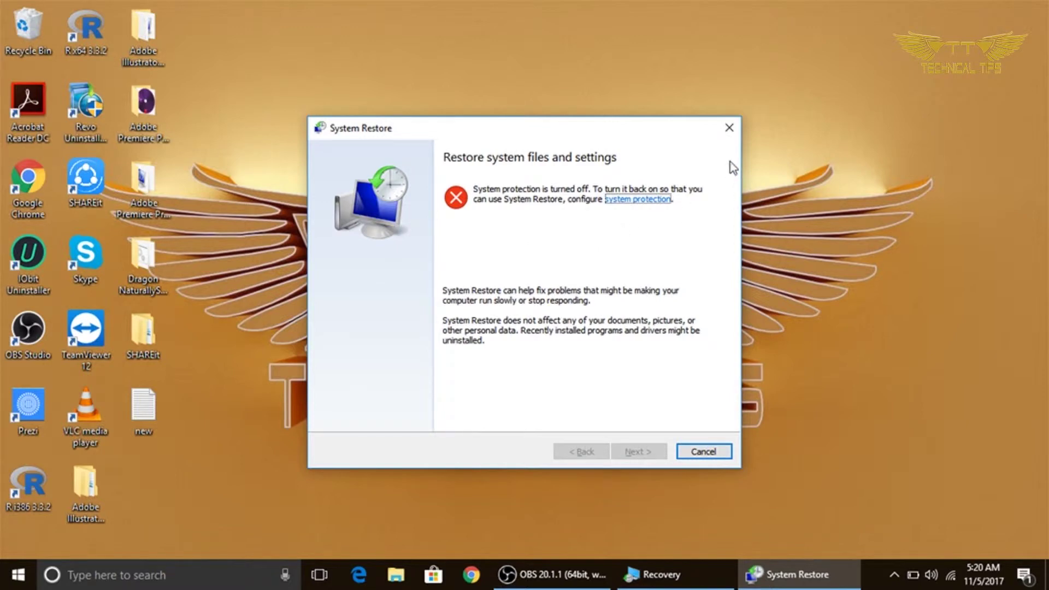
Step: Close the System Restore warning and reopen Control Panel via a 'contr' search
click(725, 133)
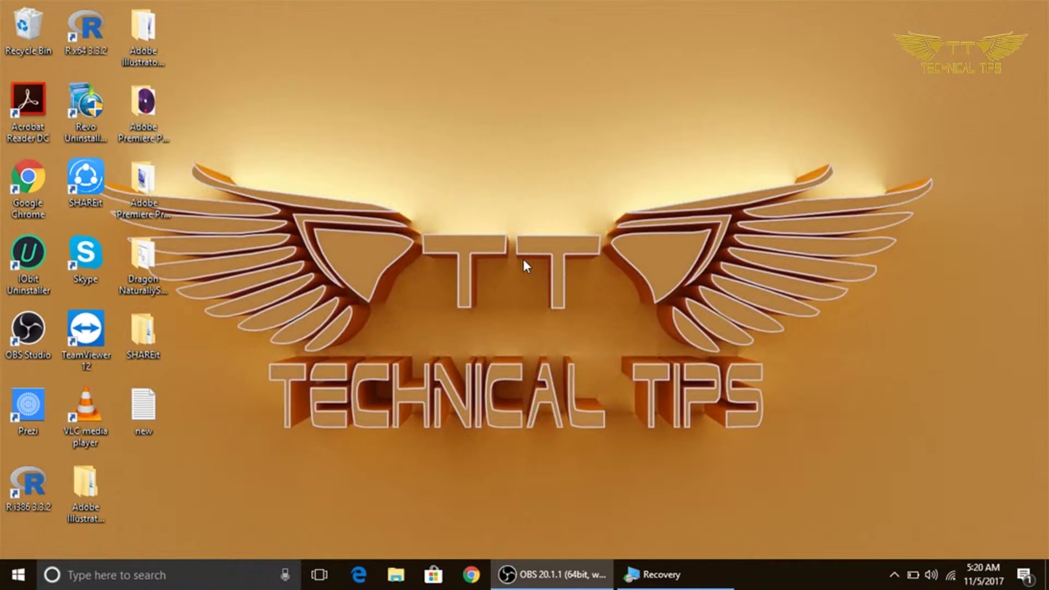
click(152, 583)
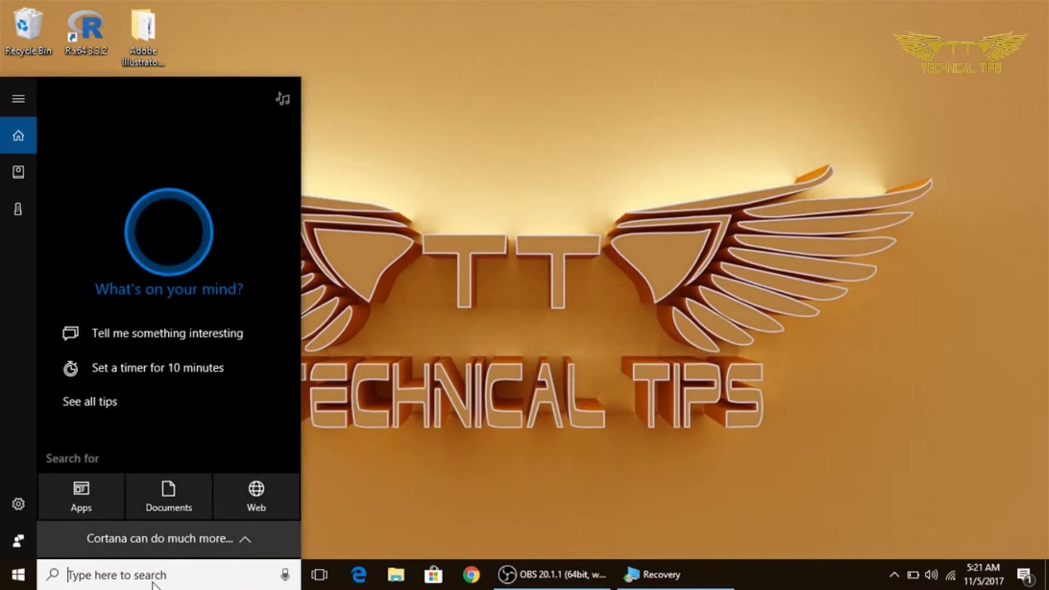
text(contr)
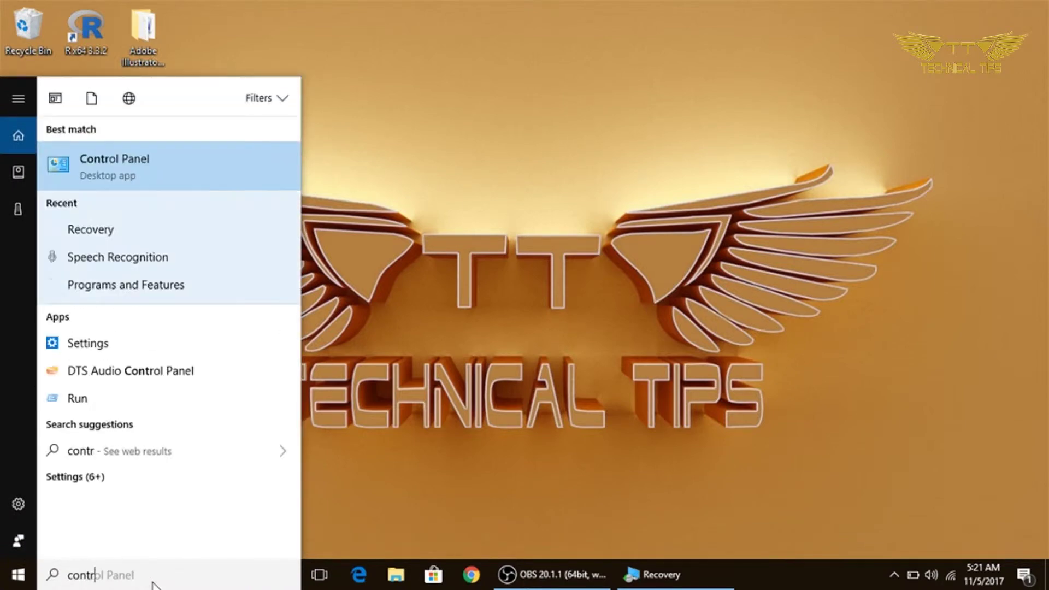
click(172, 170)
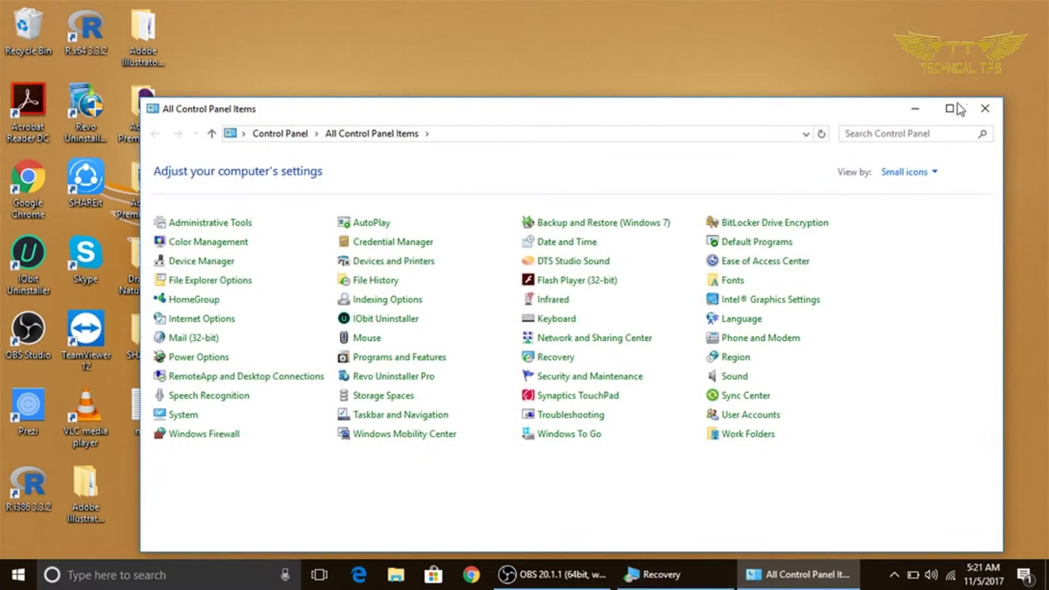
Step: Maximize Control Panel and open Recovery's Configure System Restore to see each drive's protection status
click(951, 109)
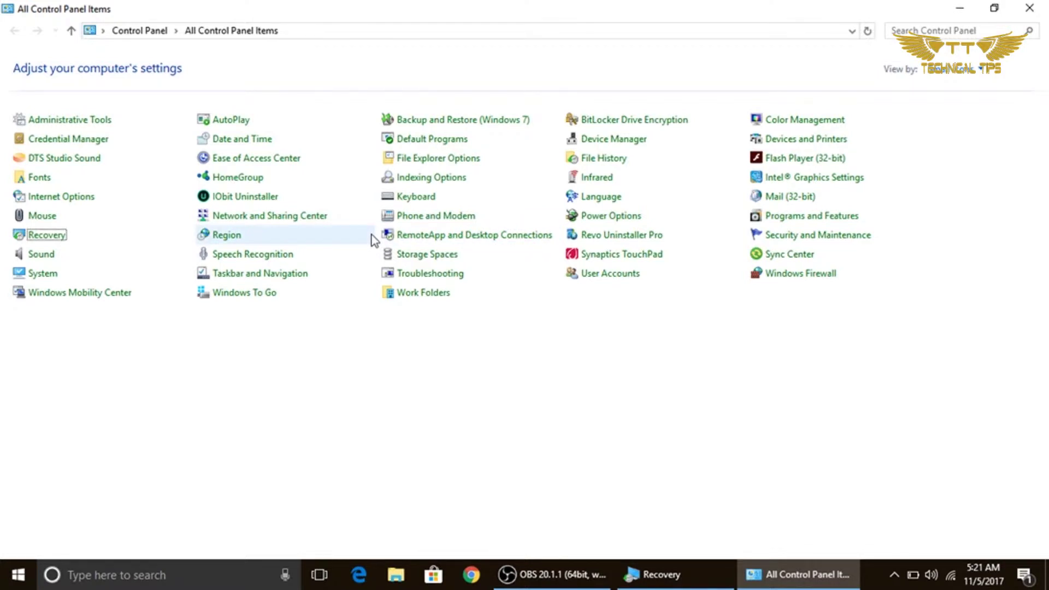
click(36, 240)
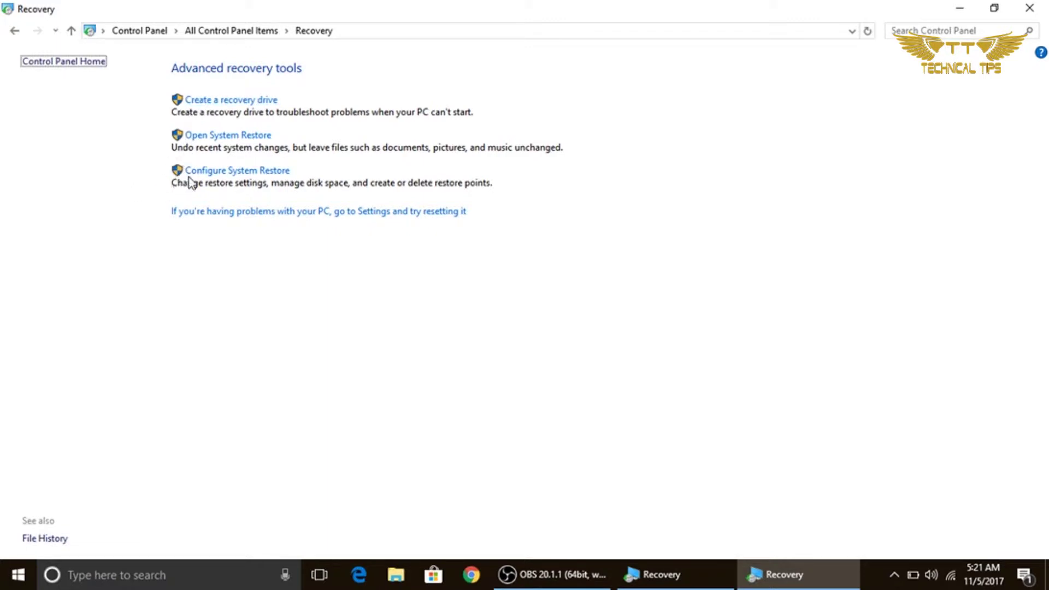
click(208, 171)
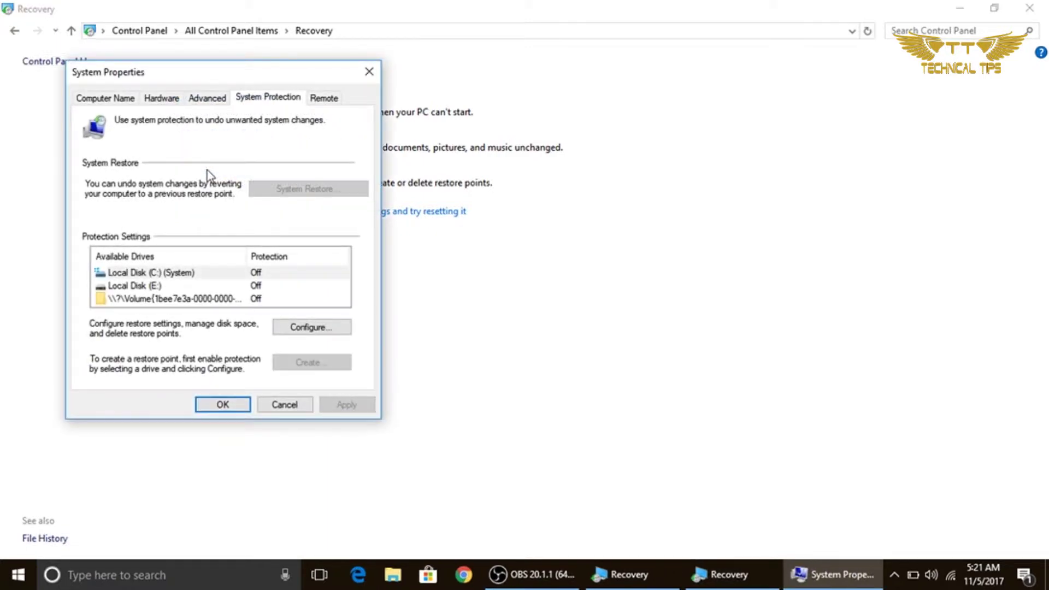
Step: Turn on system protection for Local Disk (C:), apply it, and close System Properties
click(136, 273)
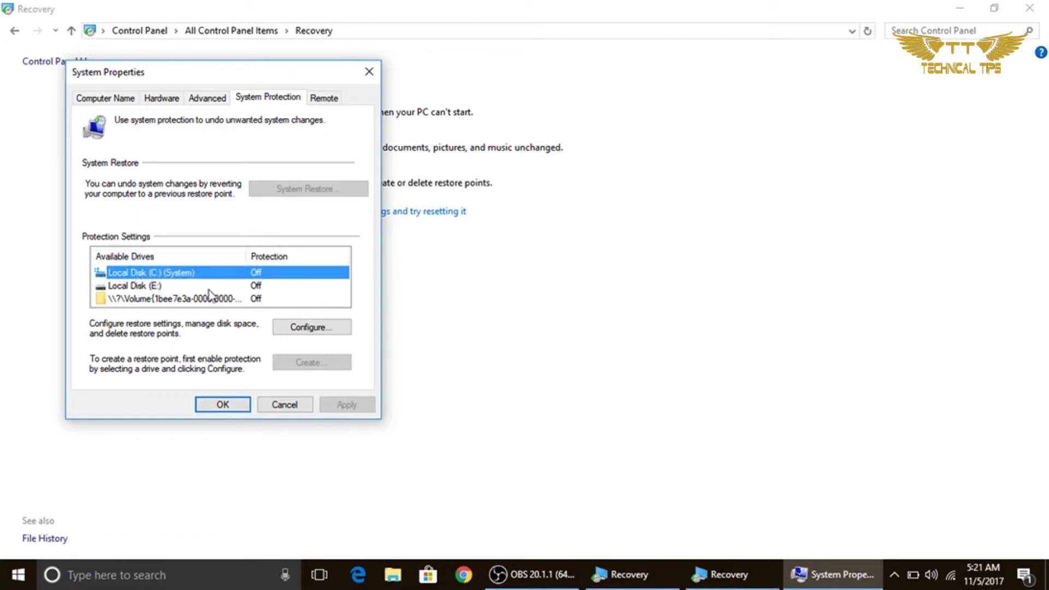
click(289, 328)
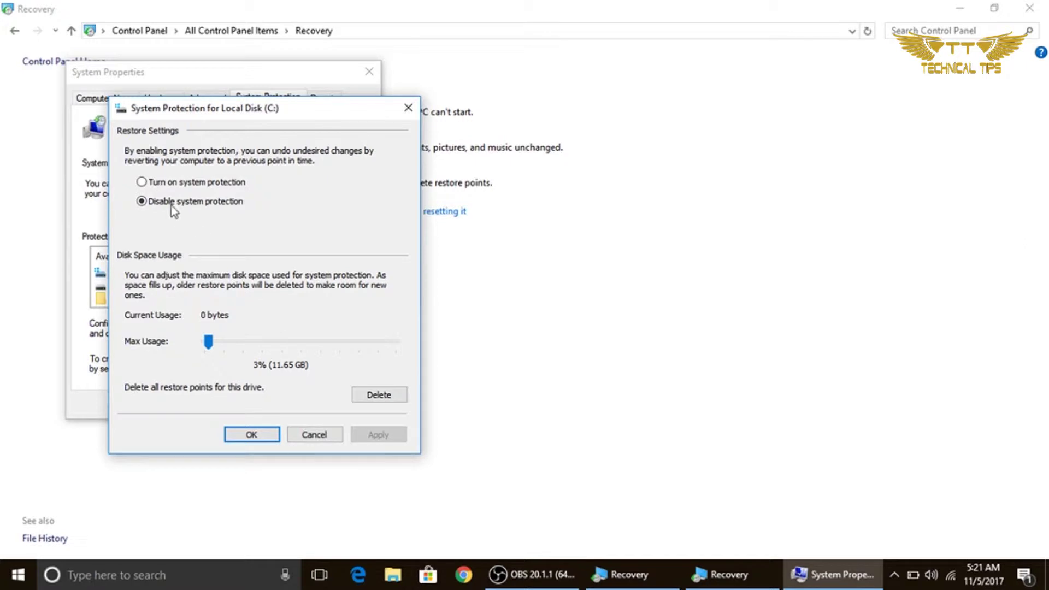
click(153, 187)
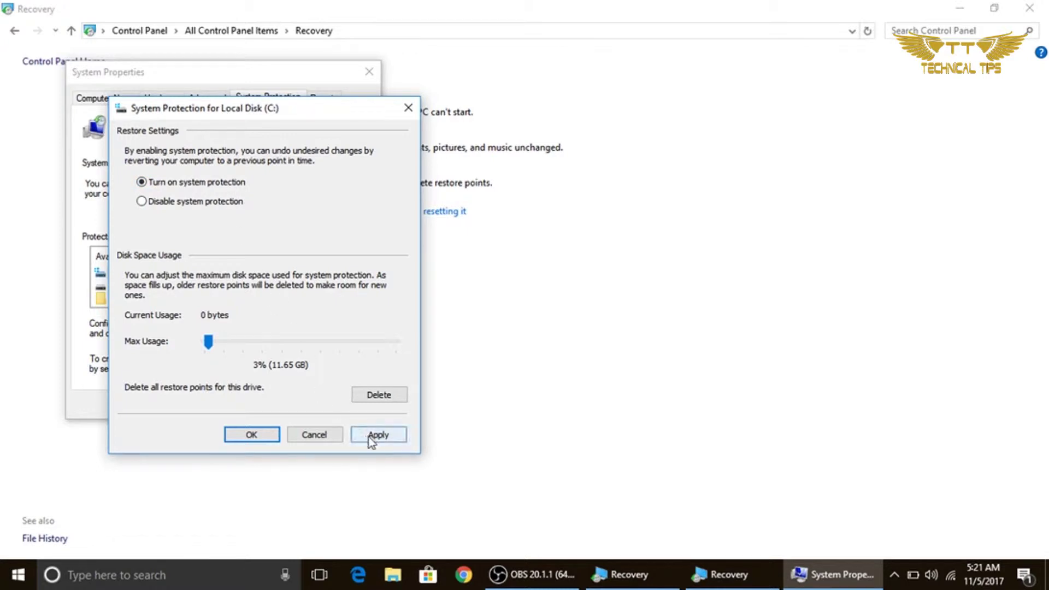
click(386, 442)
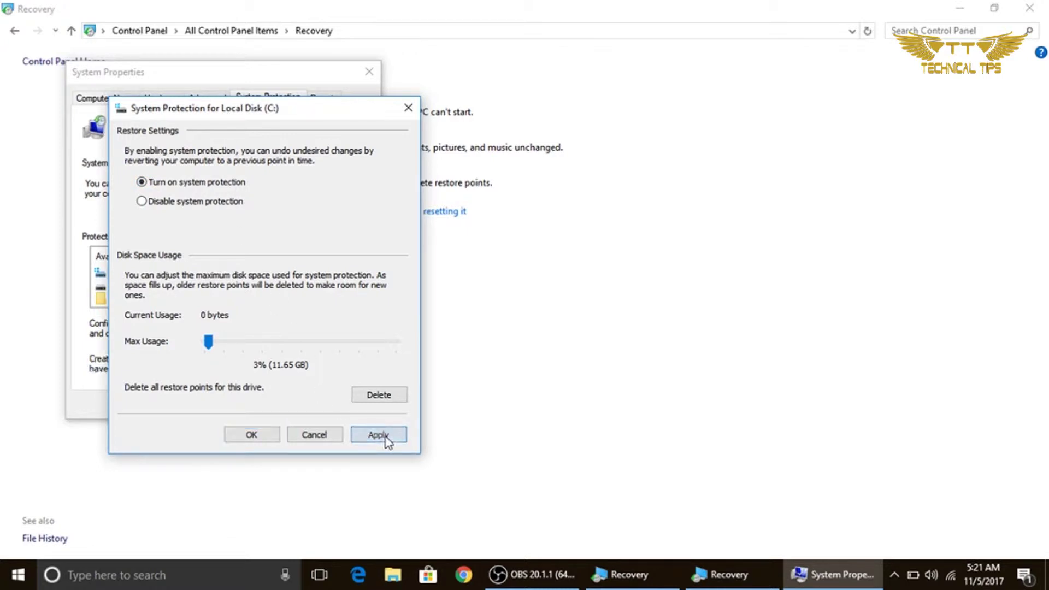
click(252, 436)
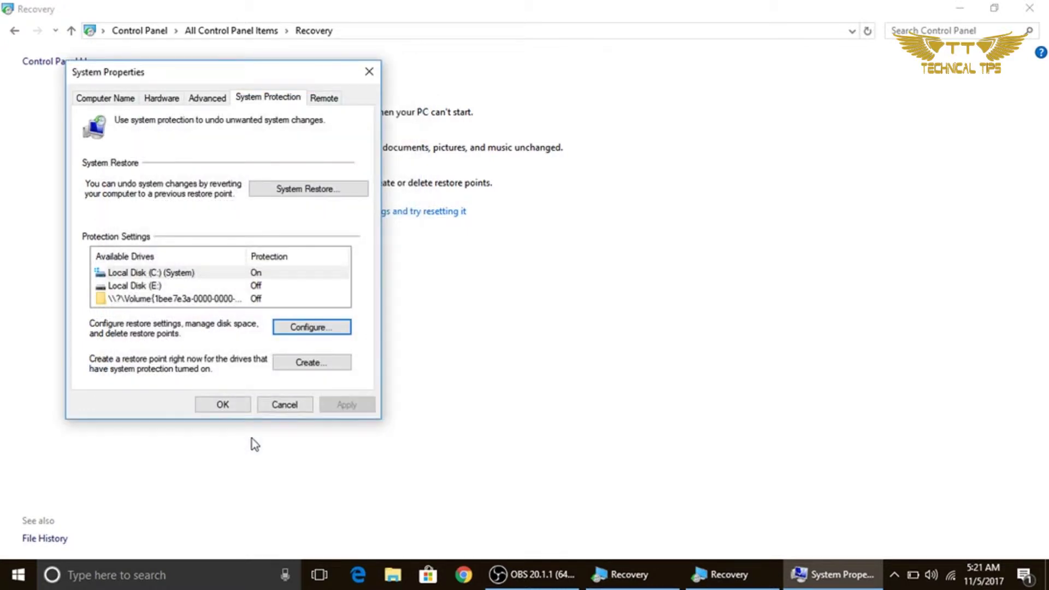
click(223, 406)
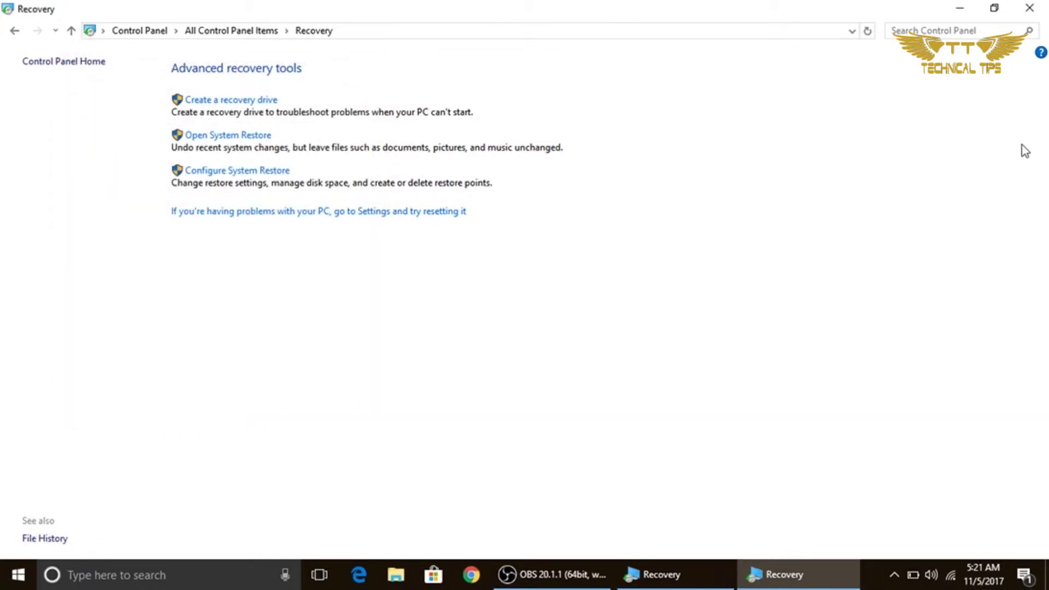
Step: Close the leftover Recovery windows
click(1030, 8)
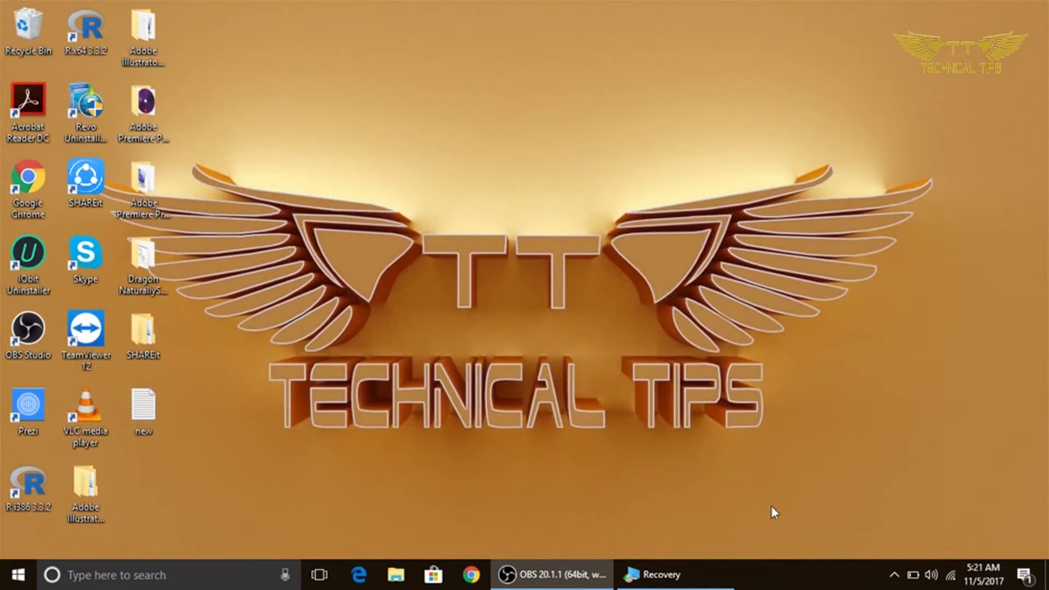
click(704, 581)
click(976, 90)
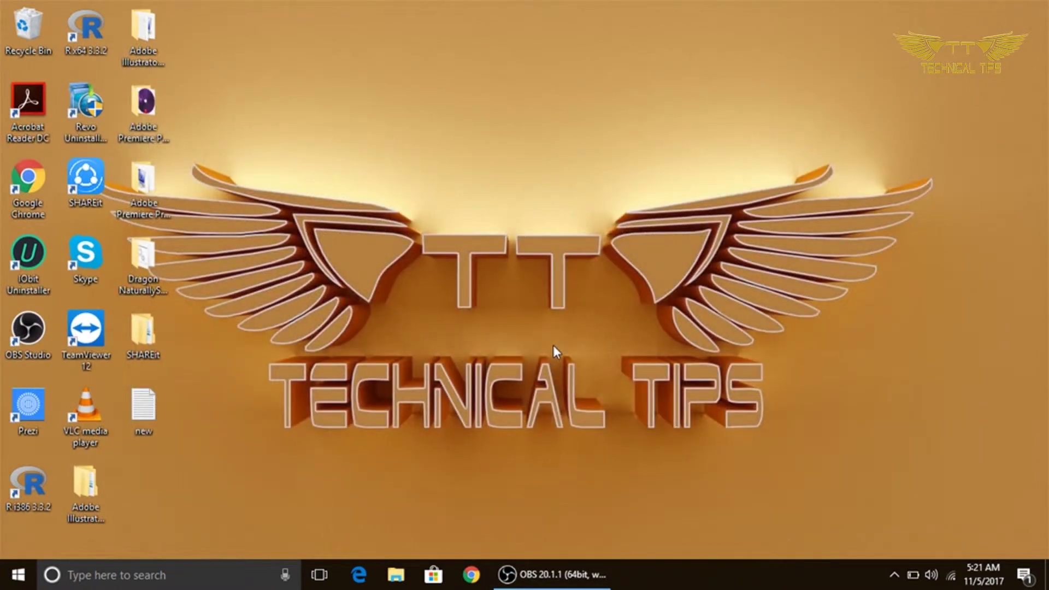
Step: Run rstrui.exe from the Run dialog to open System Restore, which shows no restore points yet
right_click(20, 577)
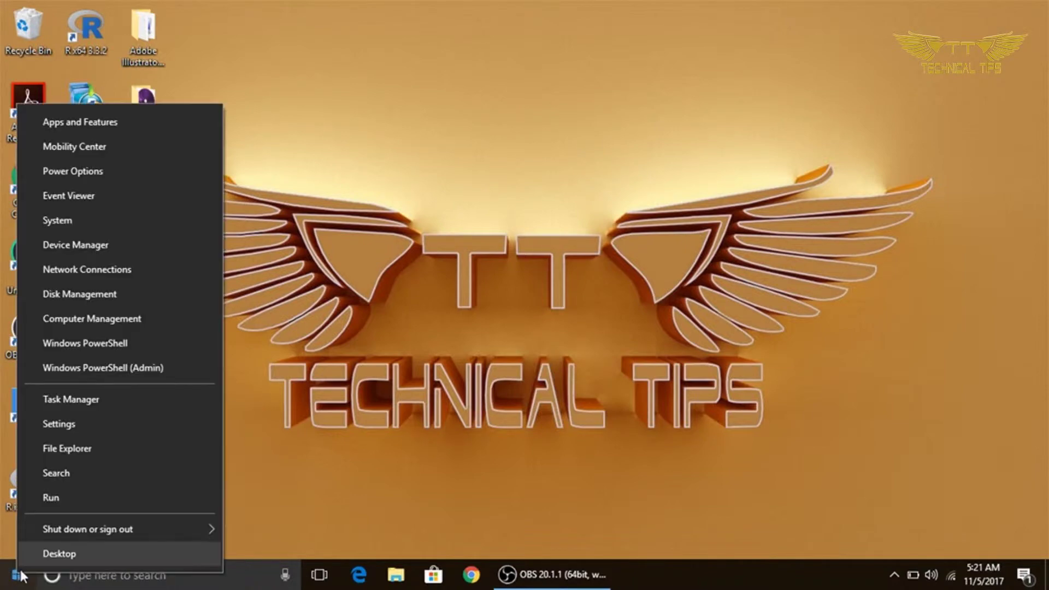
click(48, 500)
click(118, 479)
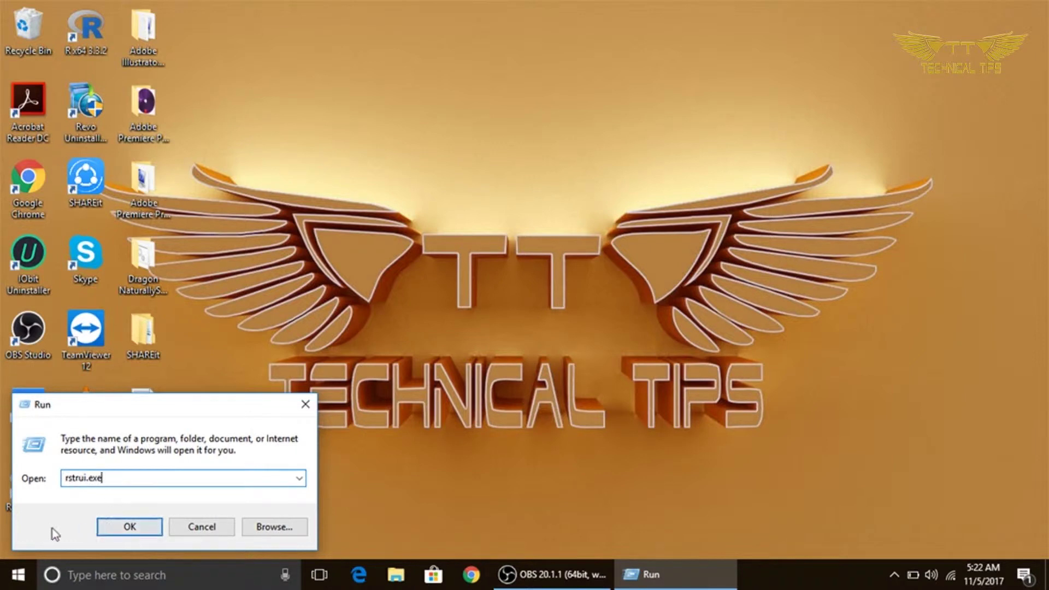
click(126, 527)
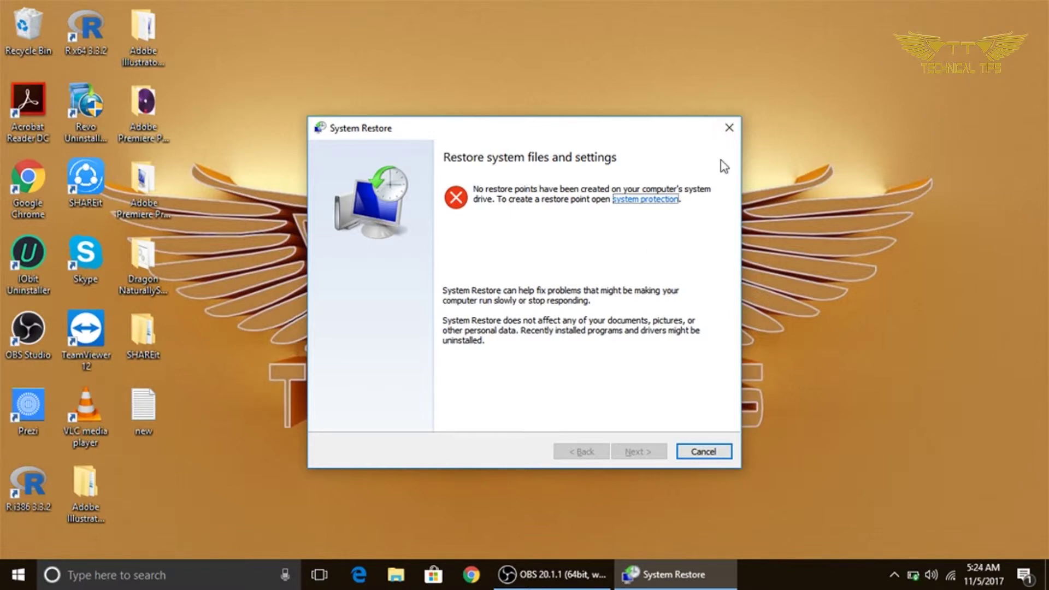
Step: Close System Restore, reopen Control Panel via a 'contr' search, and open Recovery's System Protection settings
click(729, 130)
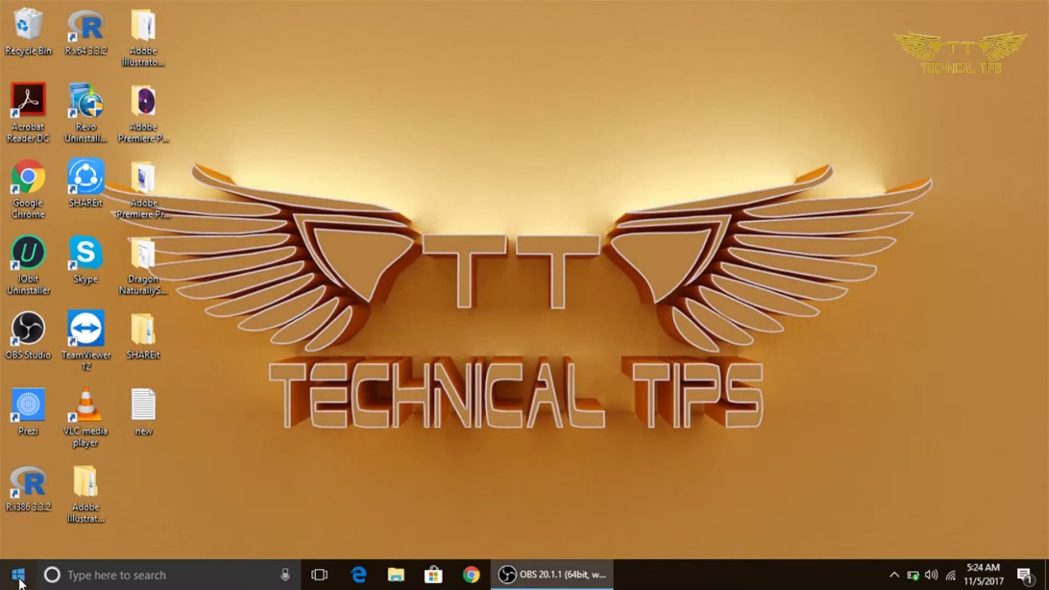
click(84, 585)
text(contr)
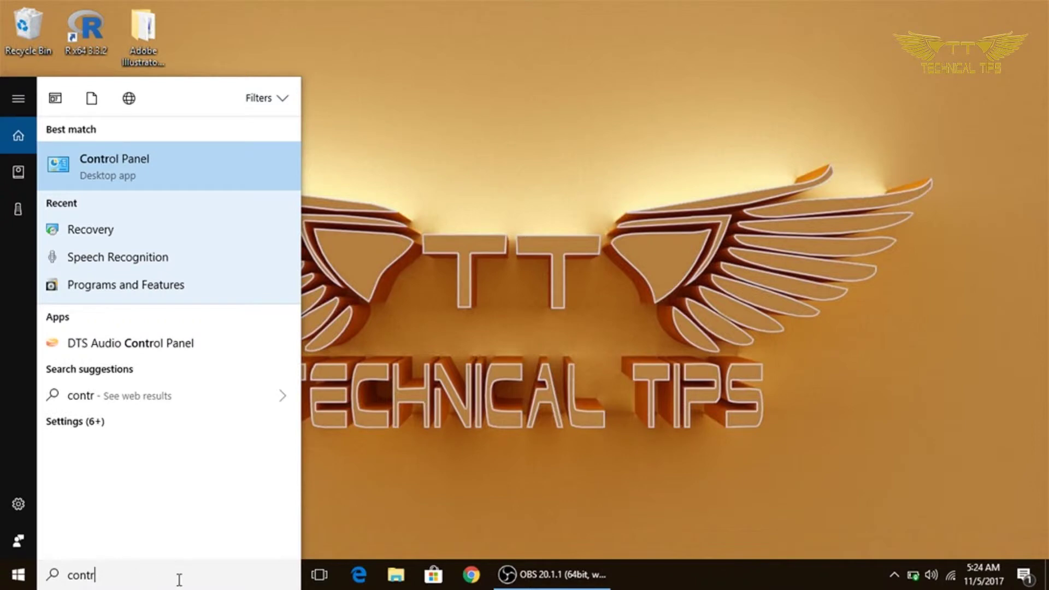
click(120, 159)
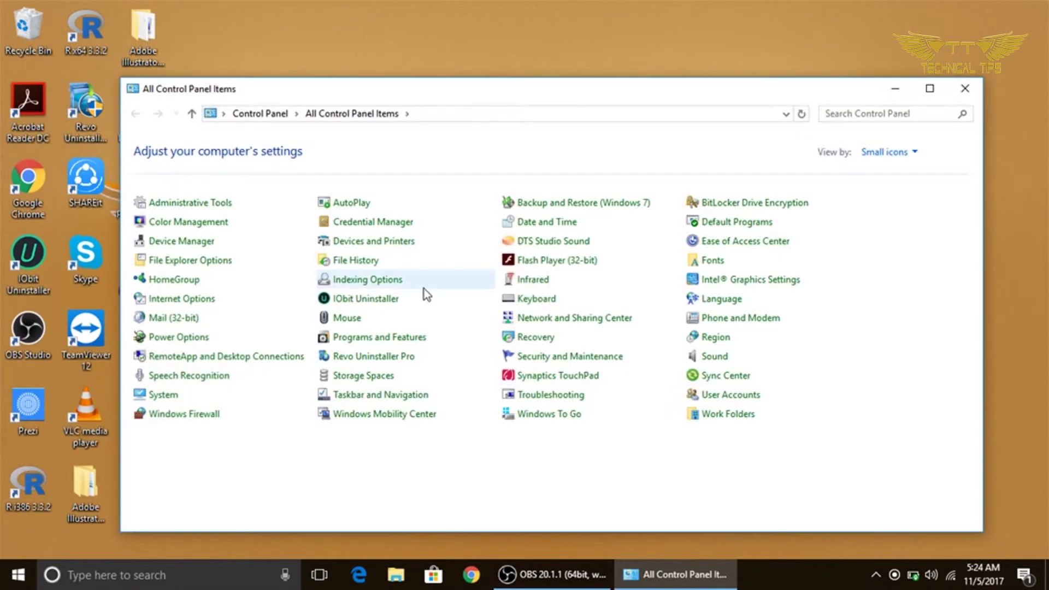
click(522, 337)
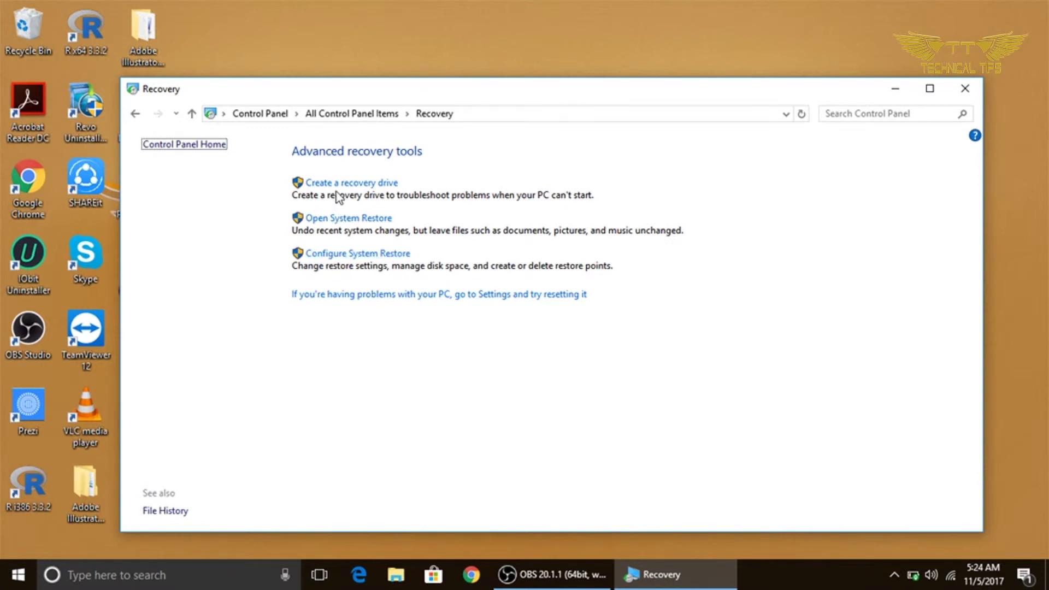
click(329, 254)
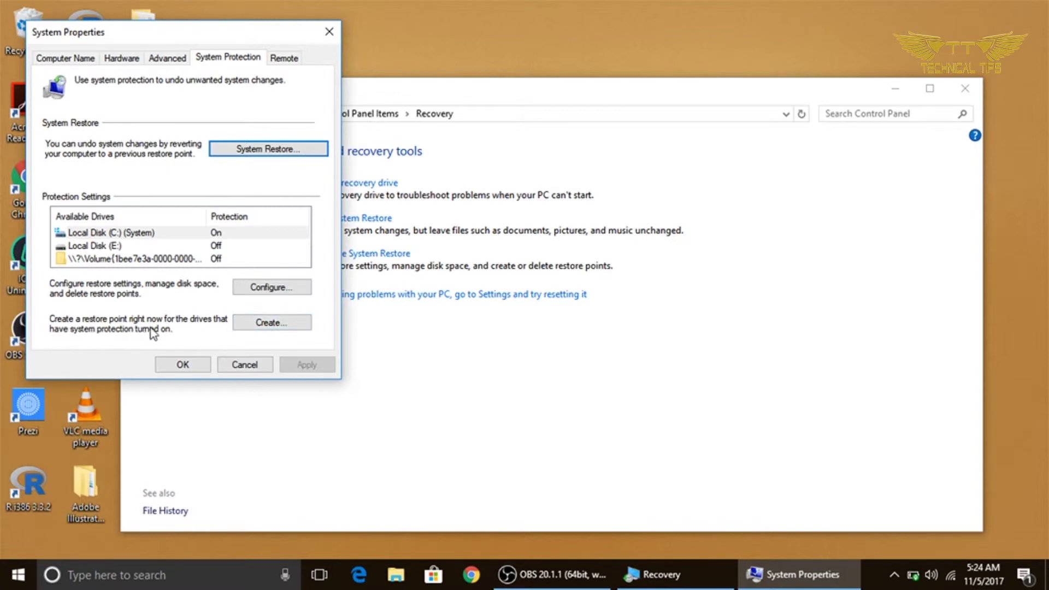
Step: Create a restore point with the description 'Test'
click(262, 324)
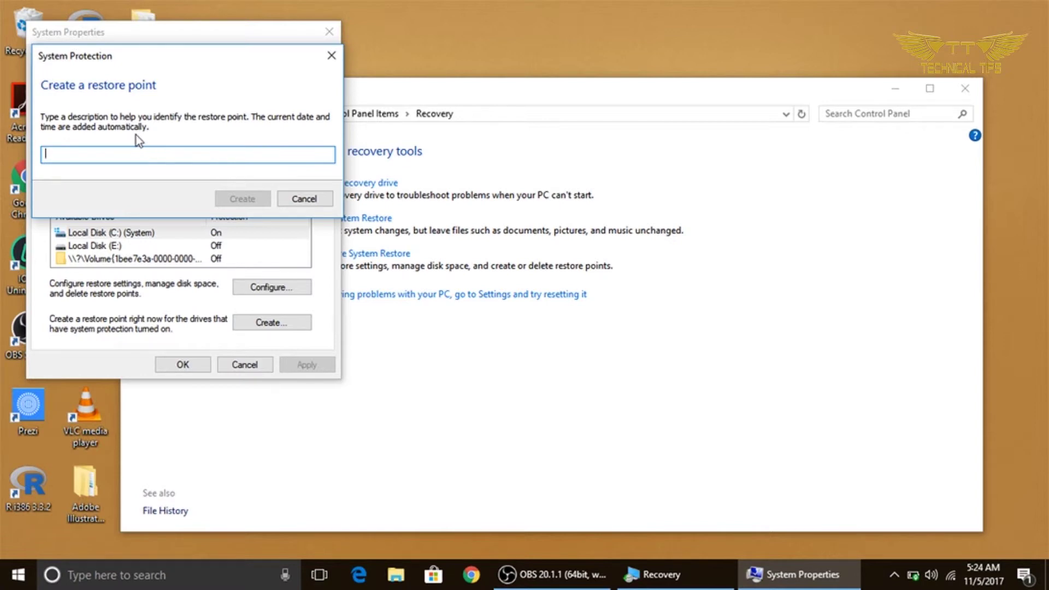
text(M)
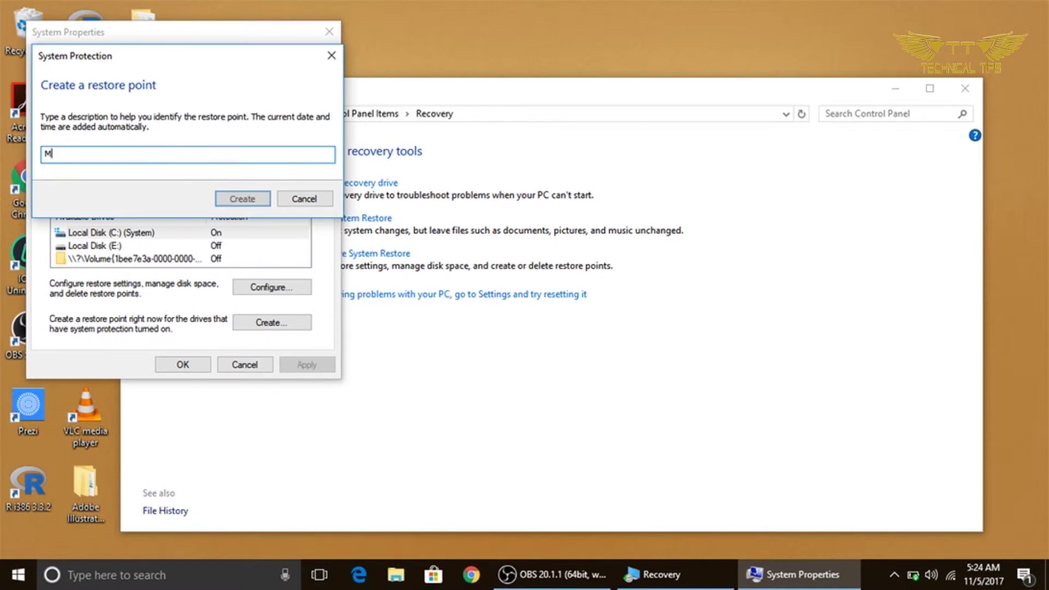
key(BackSpace)
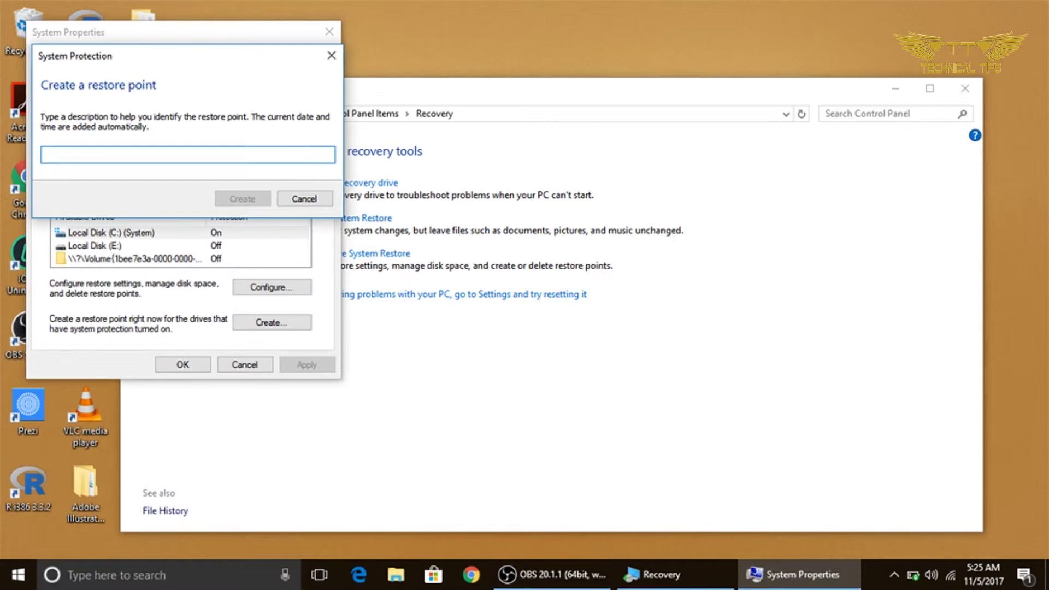
text(Test)
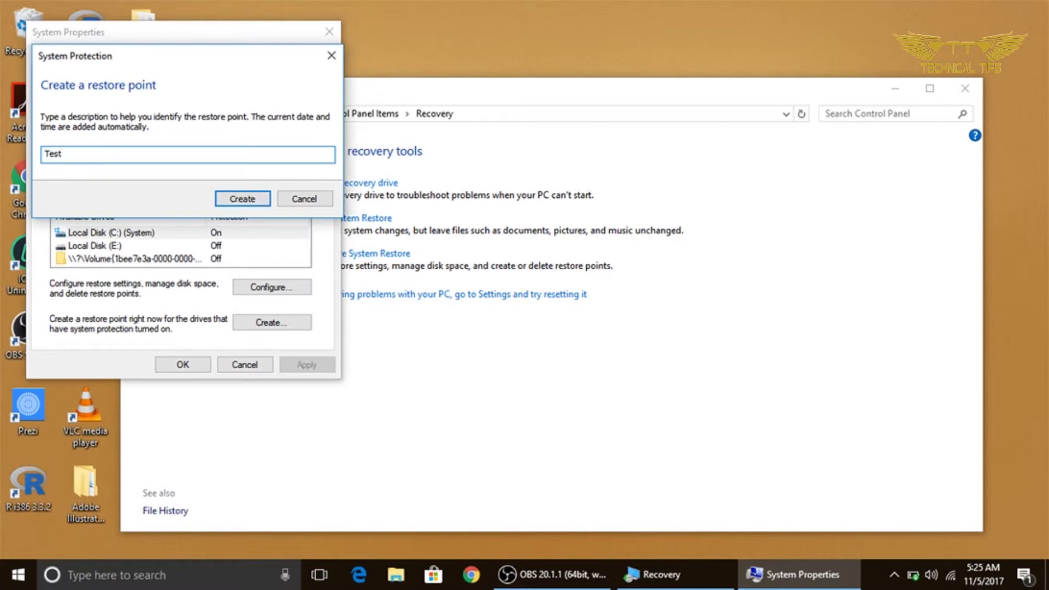
click(257, 200)
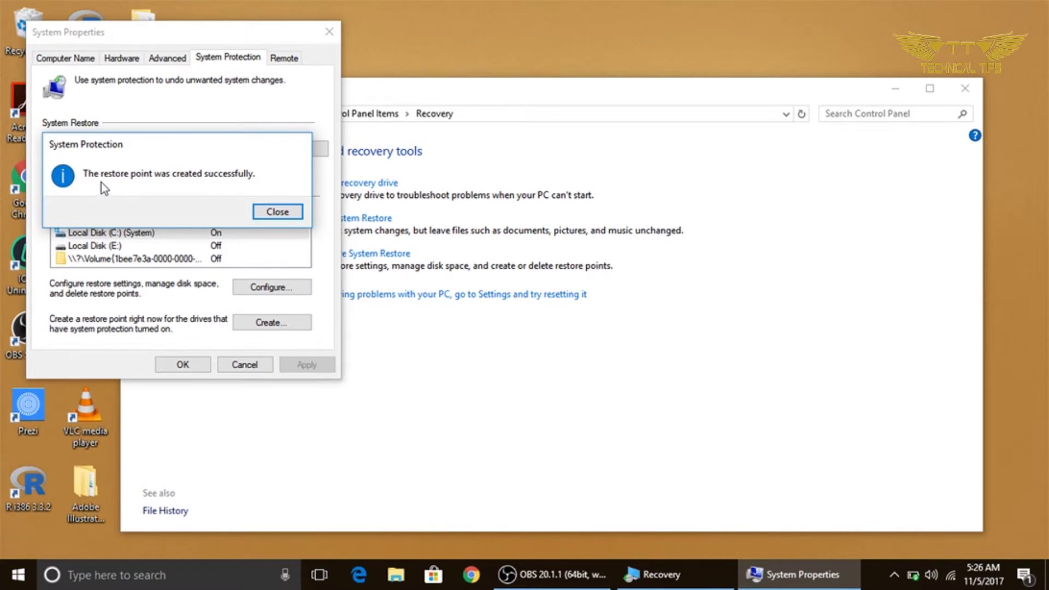
Step: Dismiss the success message, then close System Properties and the Recovery window
click(271, 216)
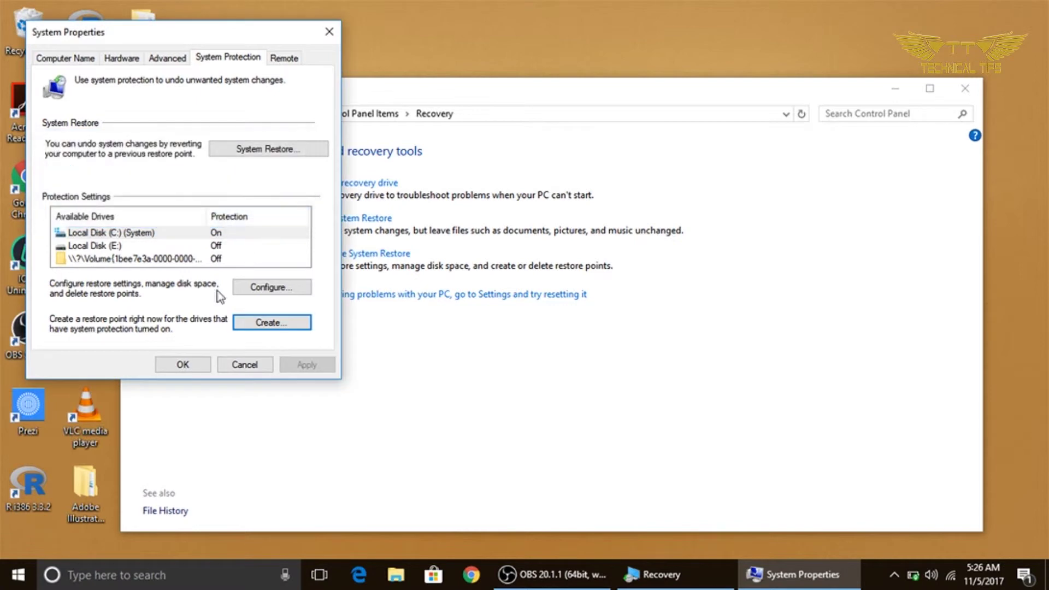
click(170, 367)
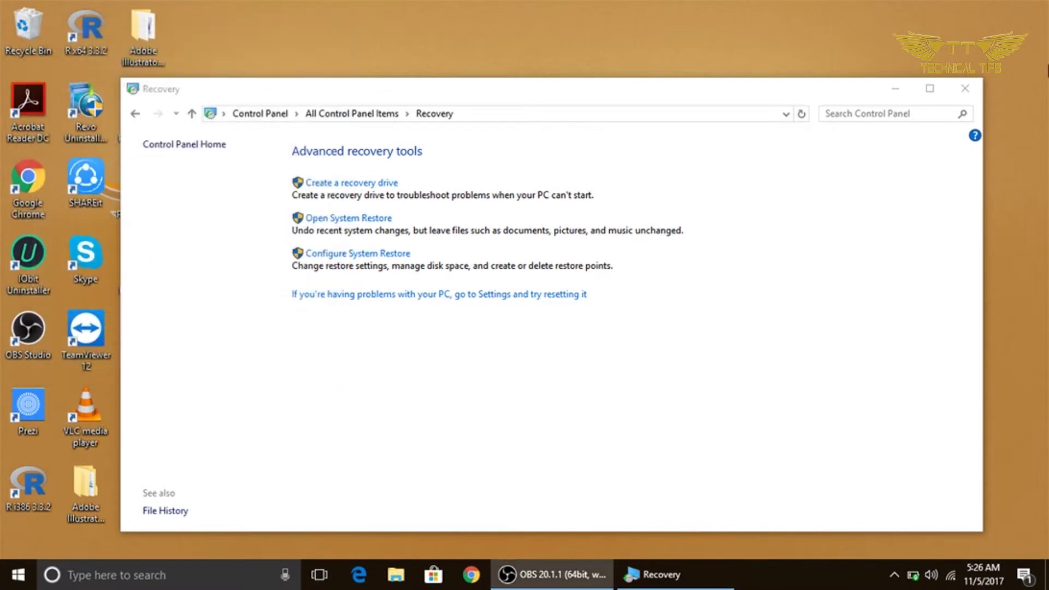
click(963, 89)
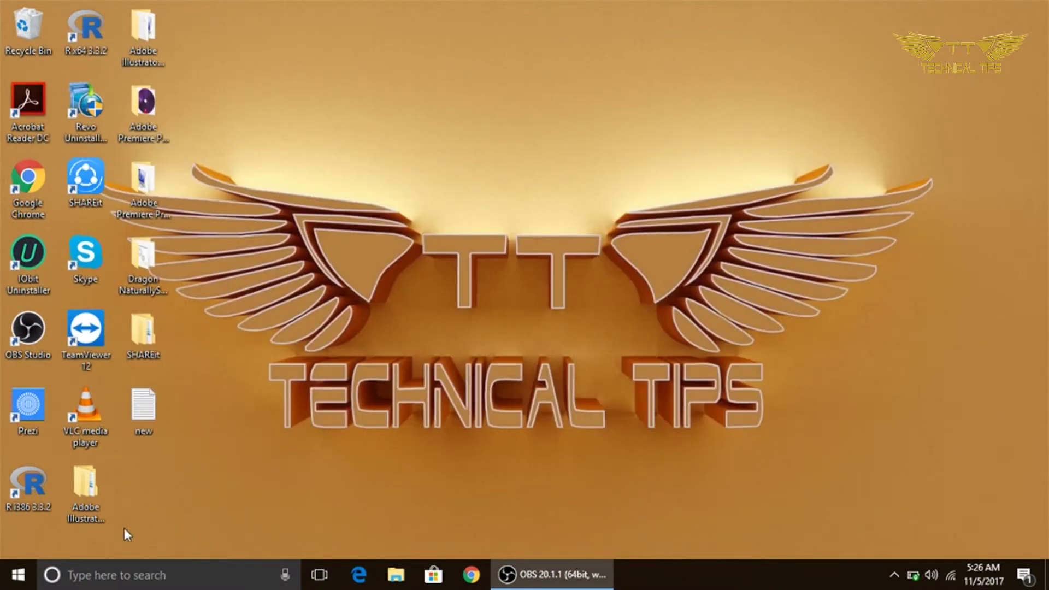
Step: Run rstrui.exe and select the manual 'Test' restore point from 11/5/2017 5:25:06 AM
right_click(20, 573)
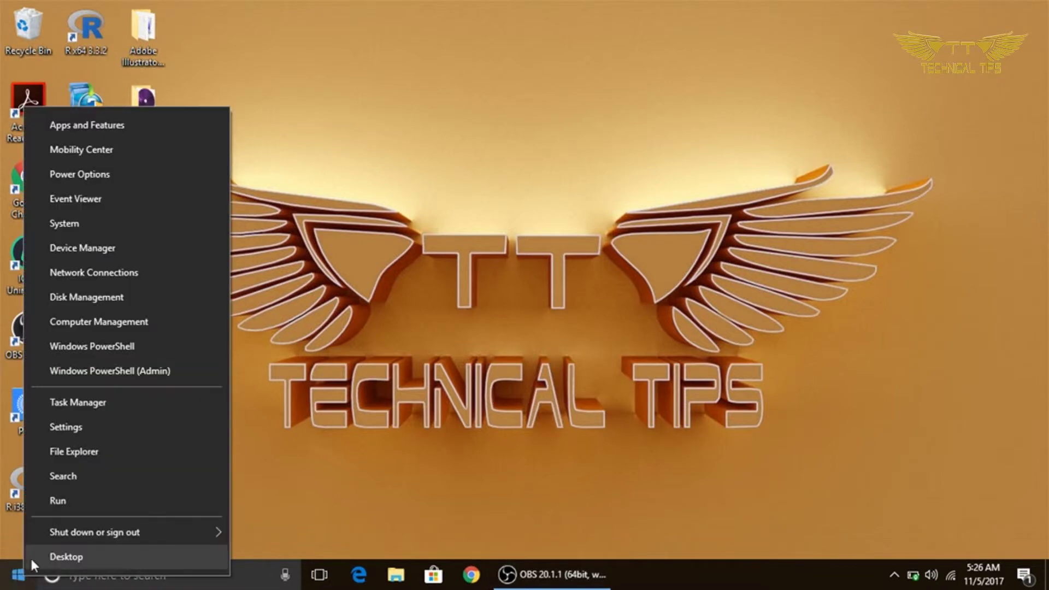
click(56, 505)
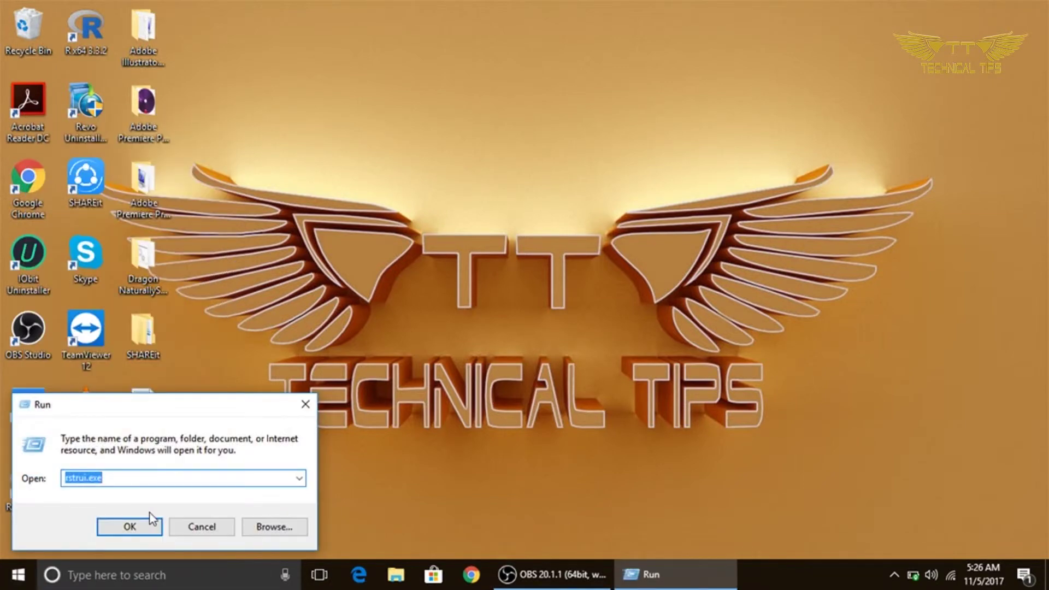
click(131, 530)
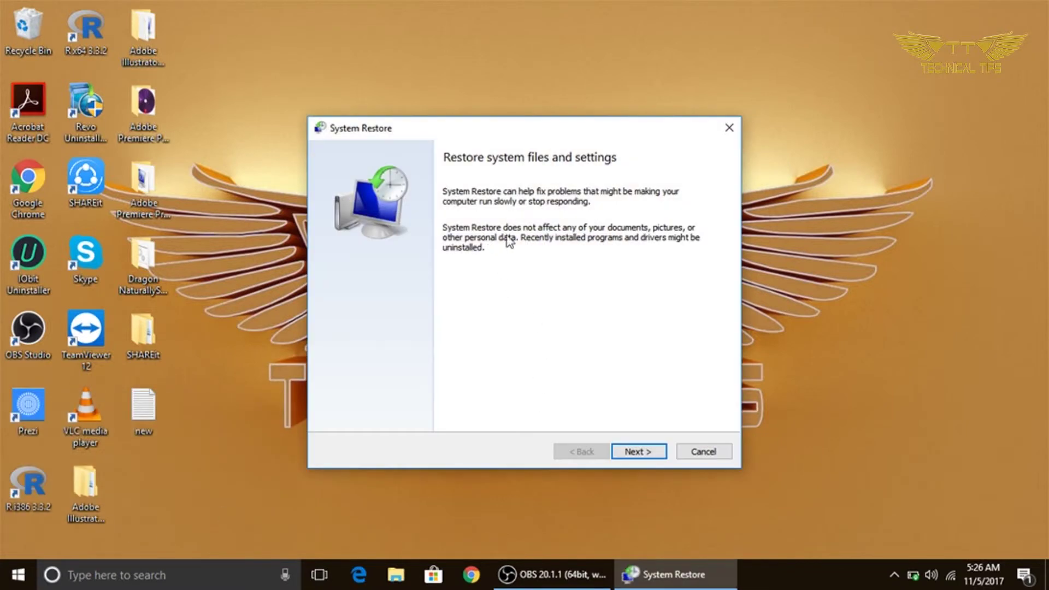
click(635, 452)
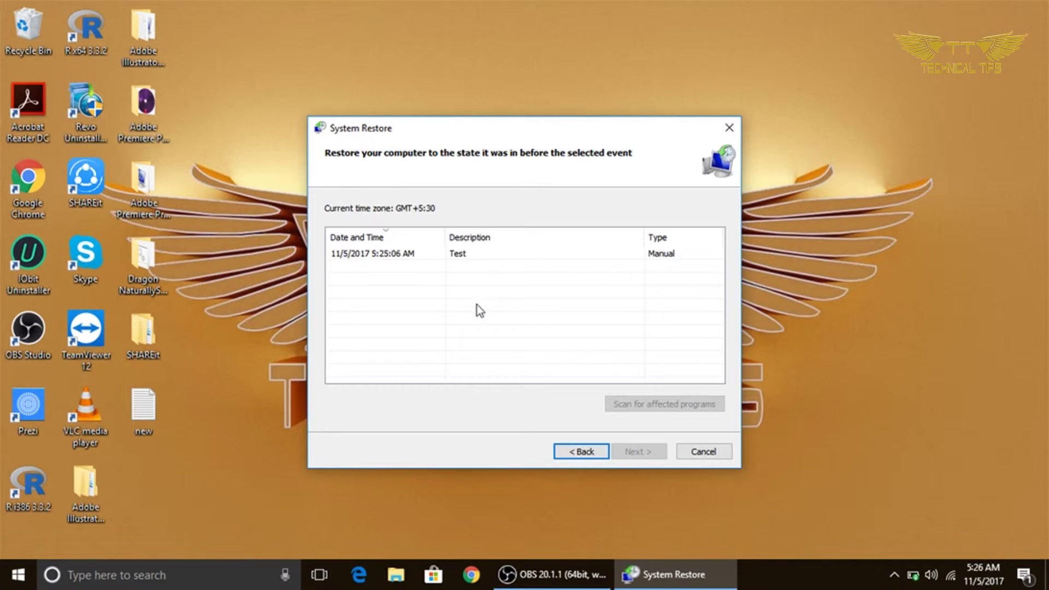
click(350, 257)
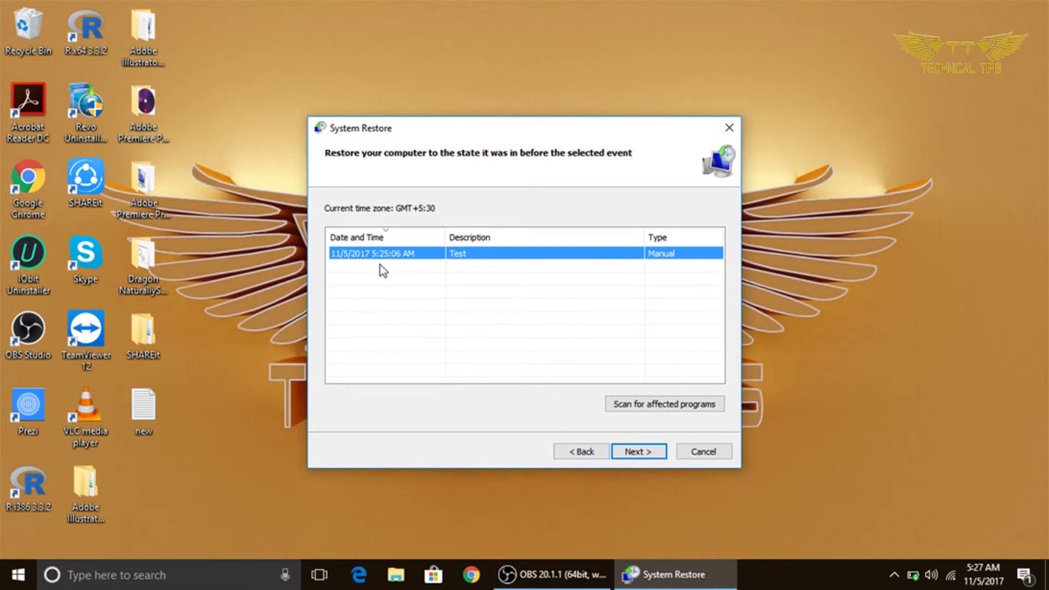
Step: Cancel the System Restore wizard without restoring to the Test point
click(699, 454)
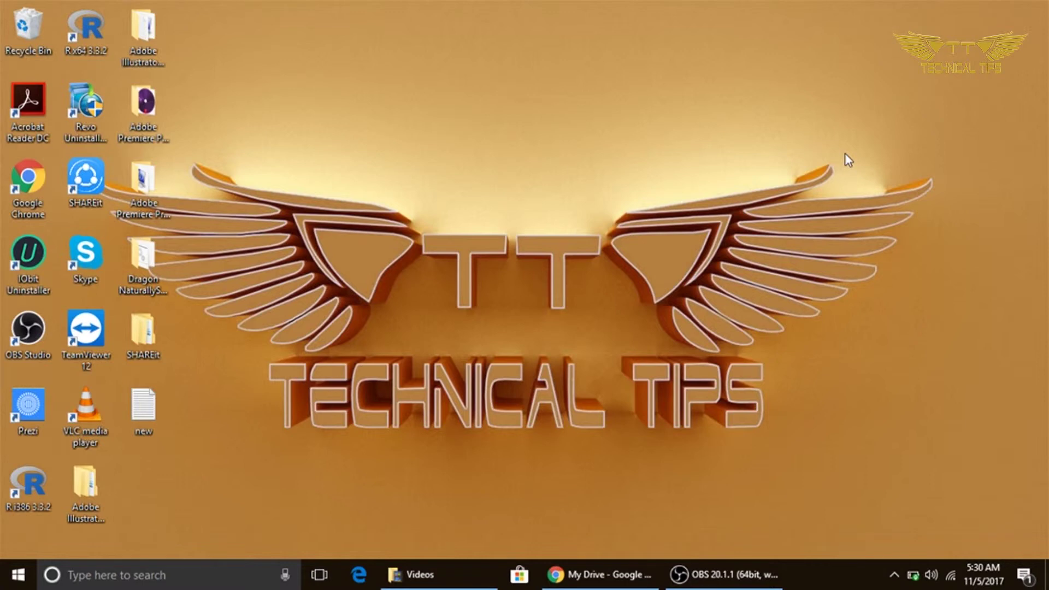
right_click(18, 575)
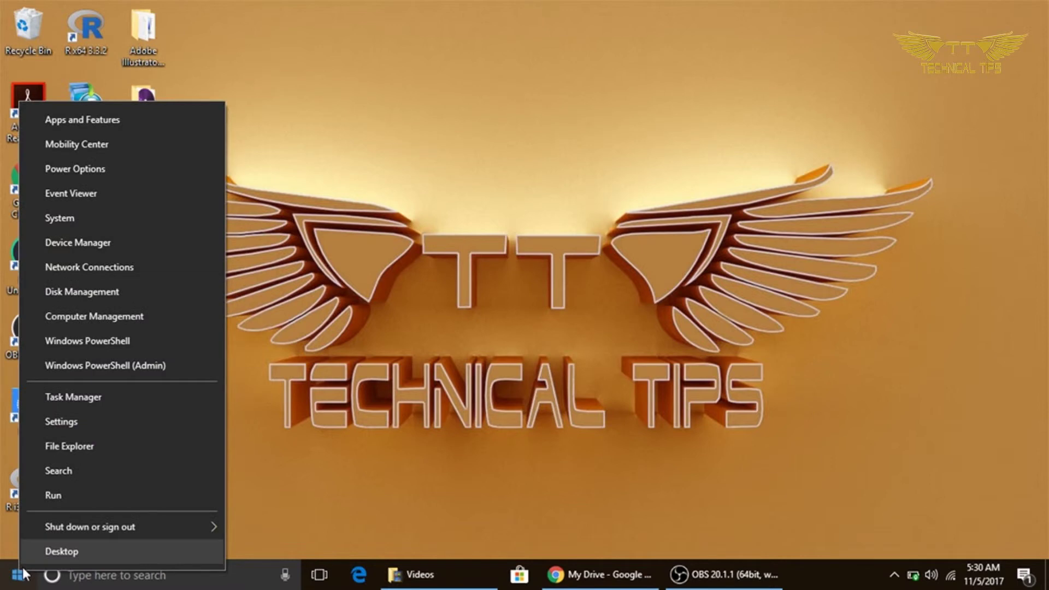
click(53, 495)
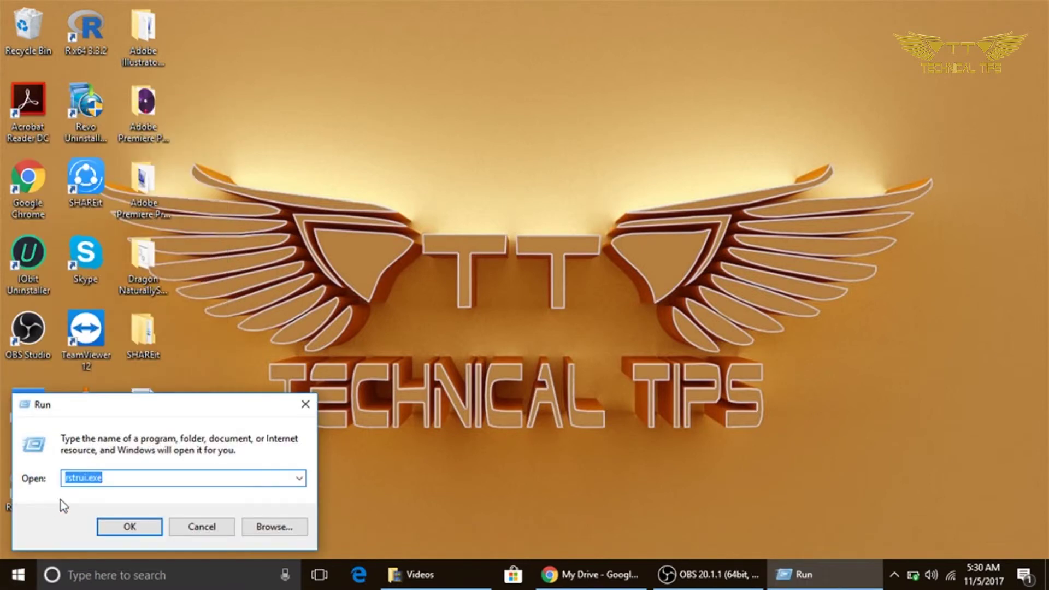
click(108, 479)
click(127, 525)
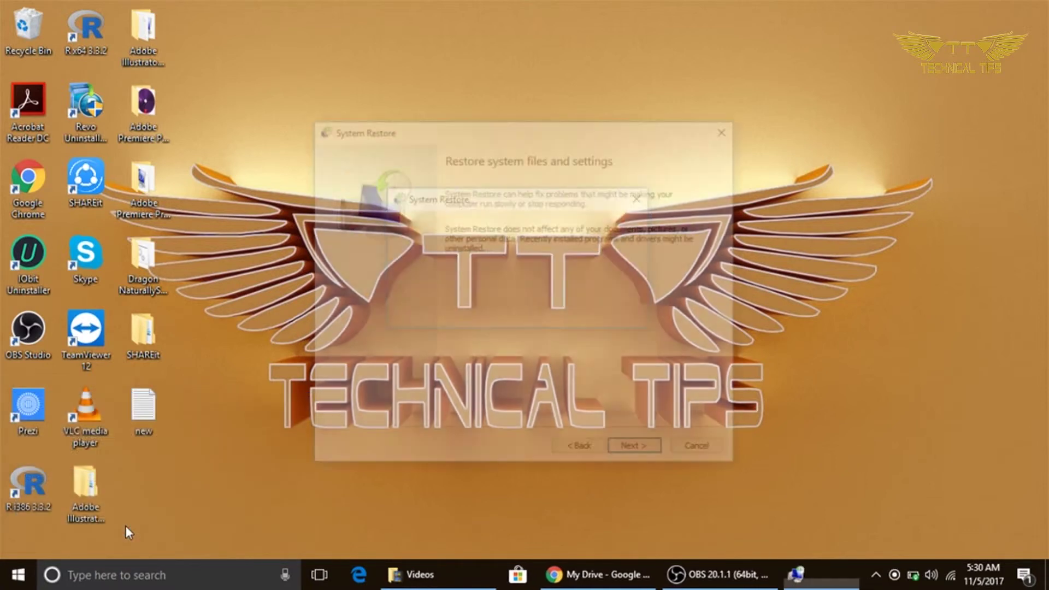
click(638, 454)
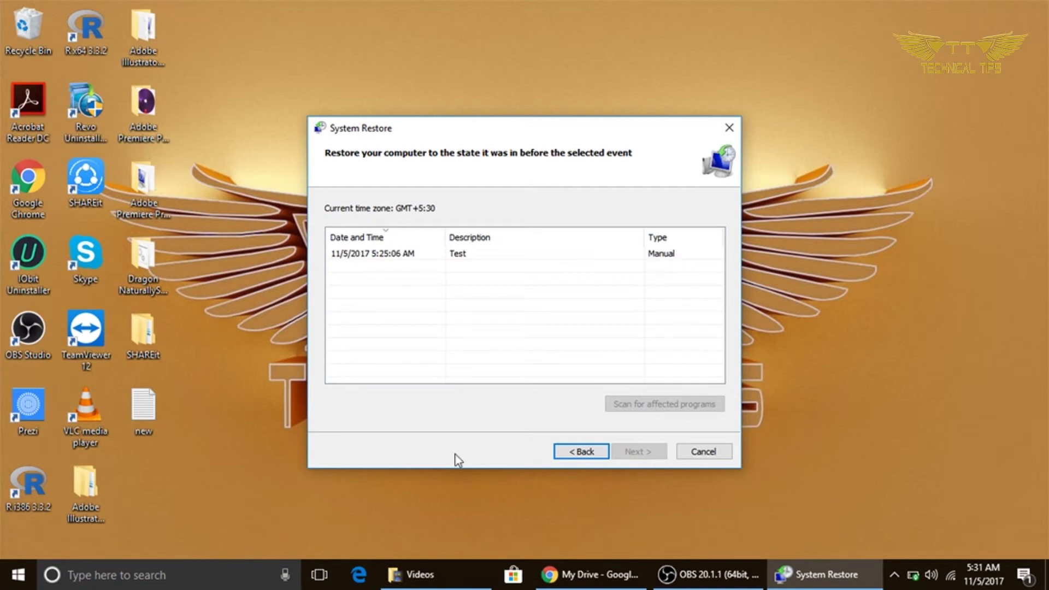
click(702, 452)
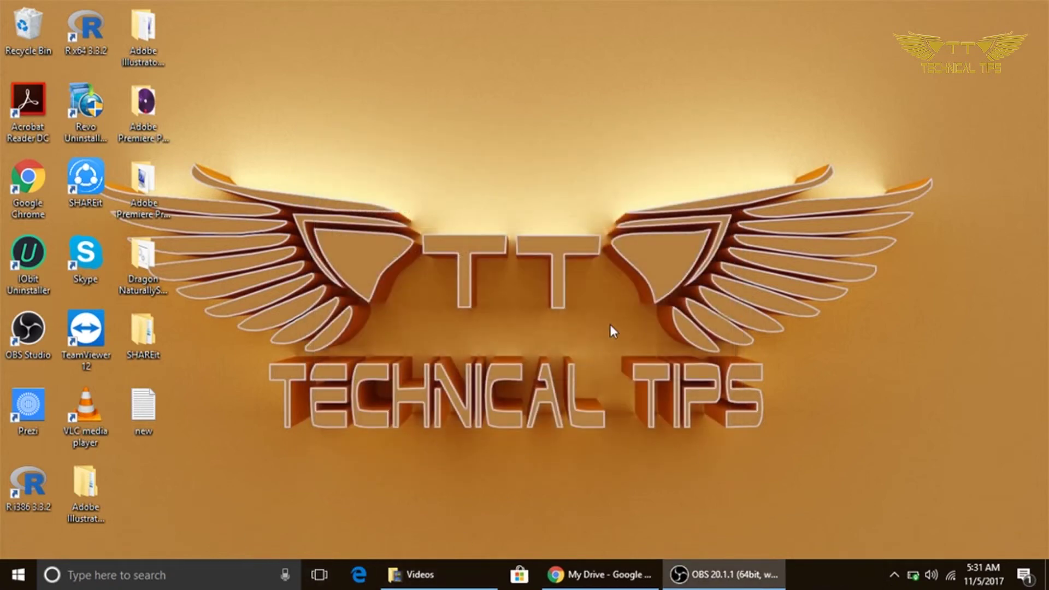